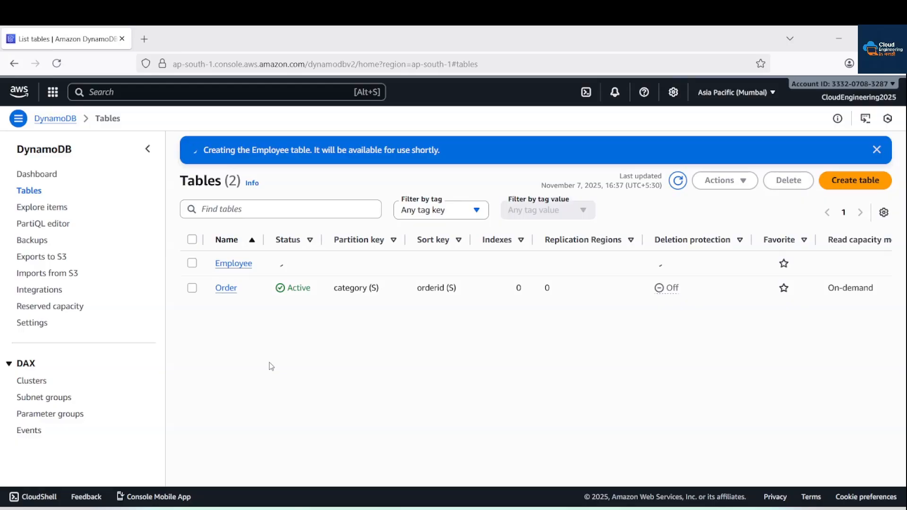
Refresh the table list and open the item explorer for the Employee table.
click(678, 180)
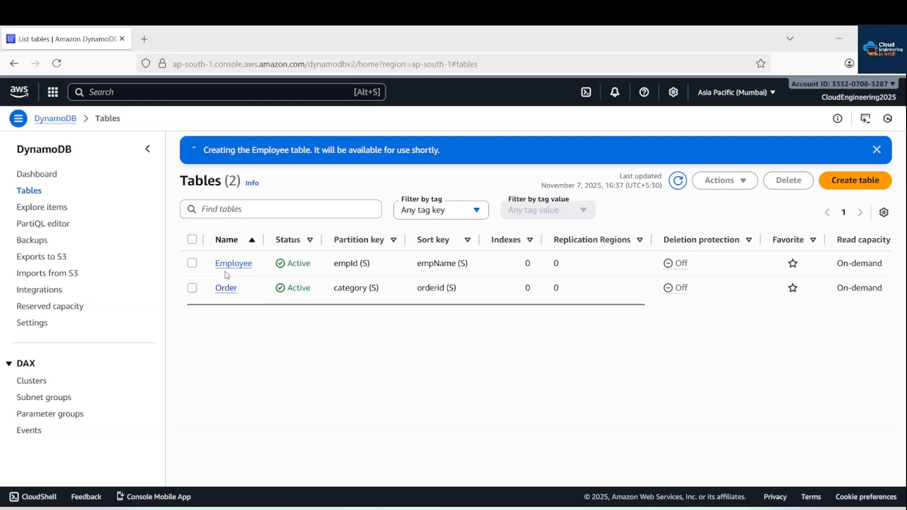
click(236, 264)
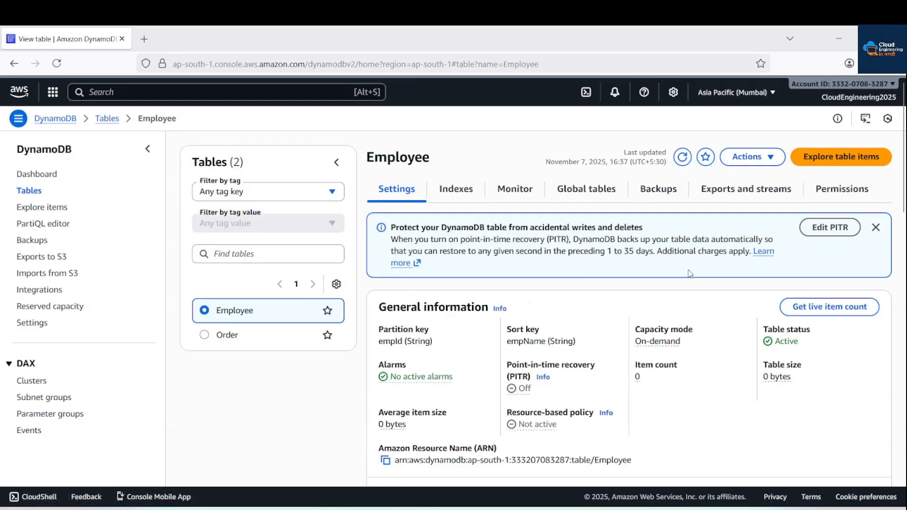
click(835, 161)
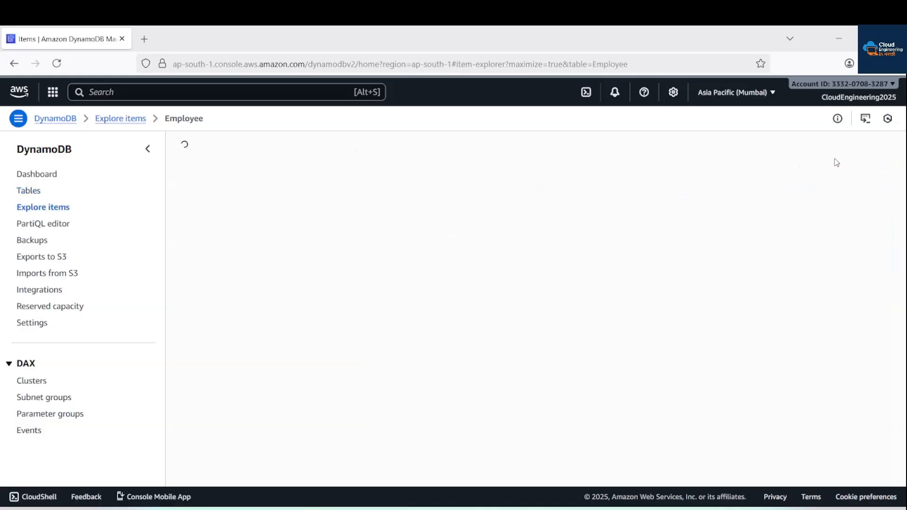
scroll(652, 340, down, 2)
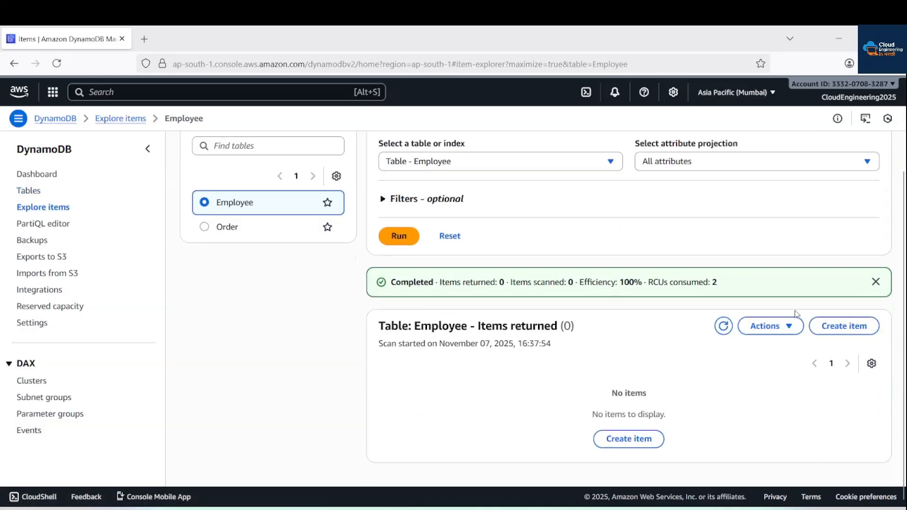
Create an item in the Employee table with empId emp001 and the employee's first name as empName.
click(844, 326)
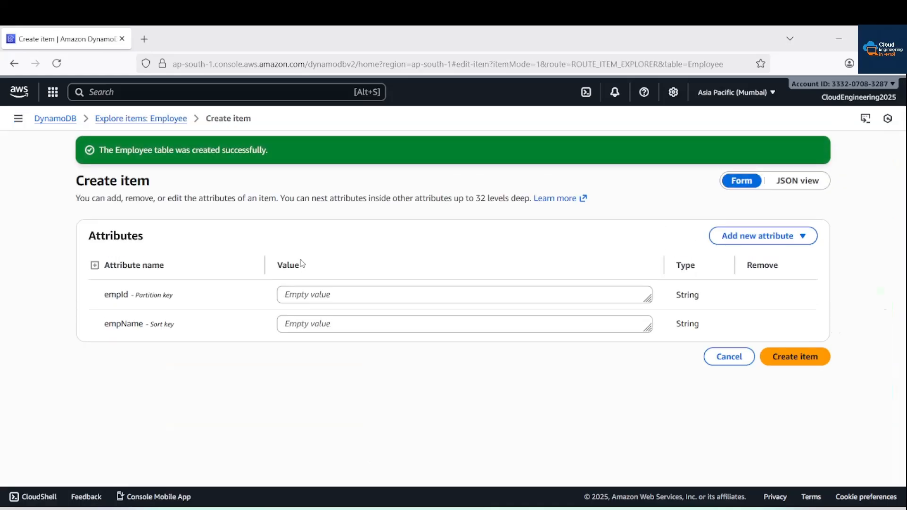
click(299, 294)
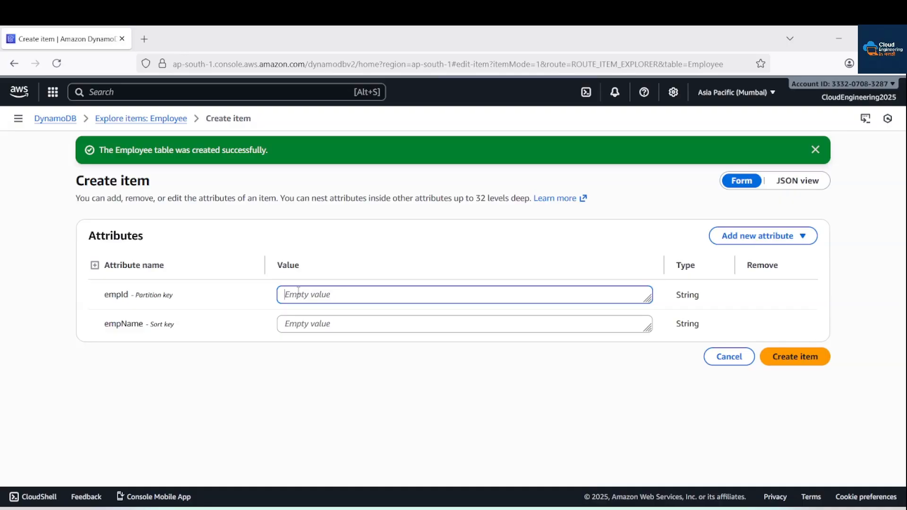
text(emp001)
key(Tab)
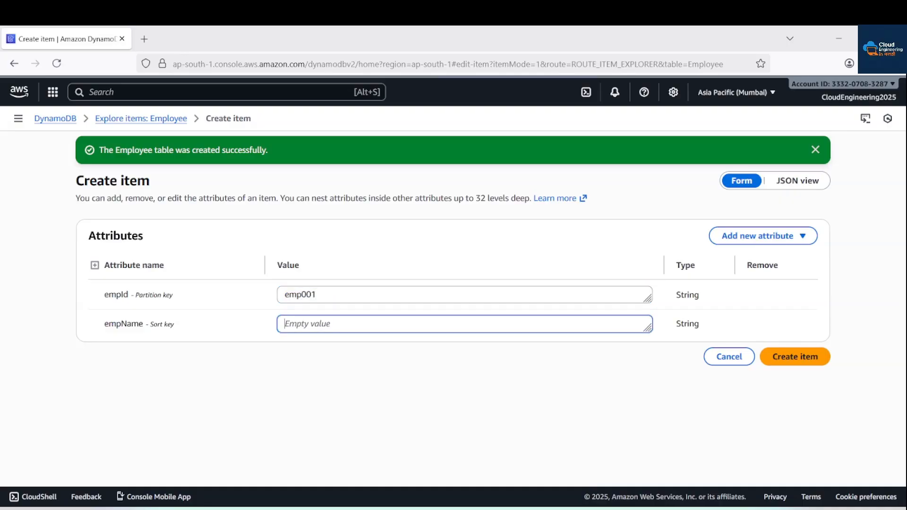
text(Vishal)
click(797, 363)
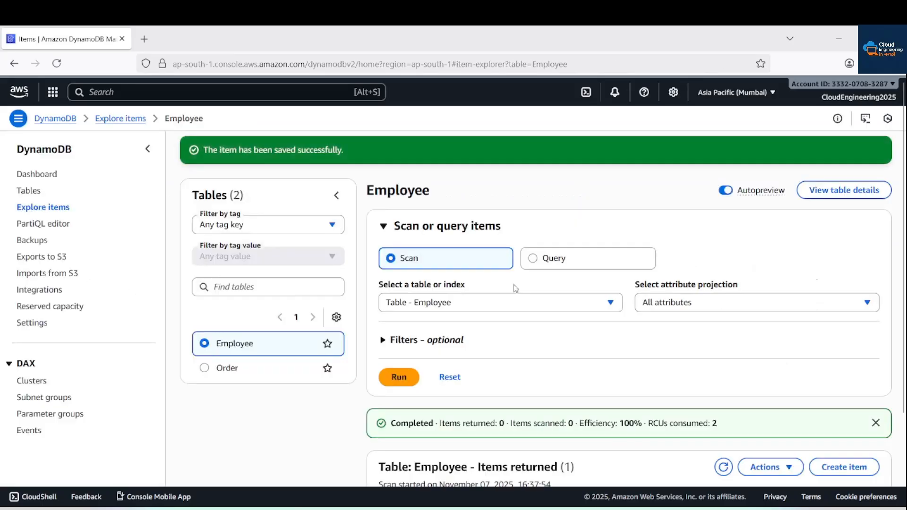
Add a second Employee item with empId emp002 and fill in that employee's name as empName.
scroll(824, 226, down, 3)
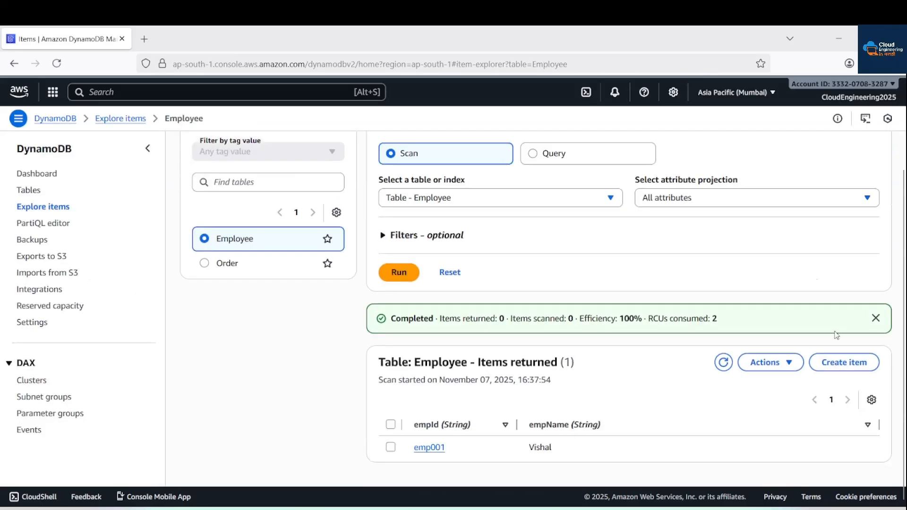
click(842, 362)
click(321, 296)
text(emp)
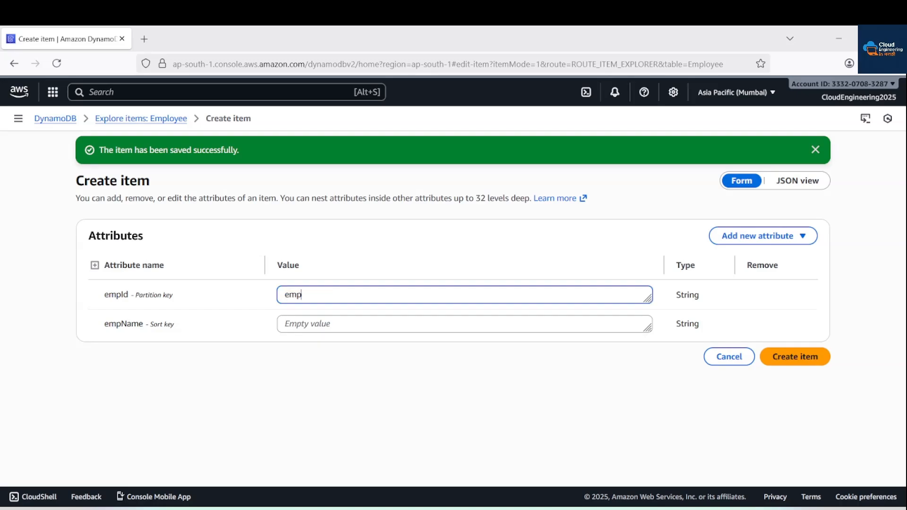
text(002)
key(Tab)
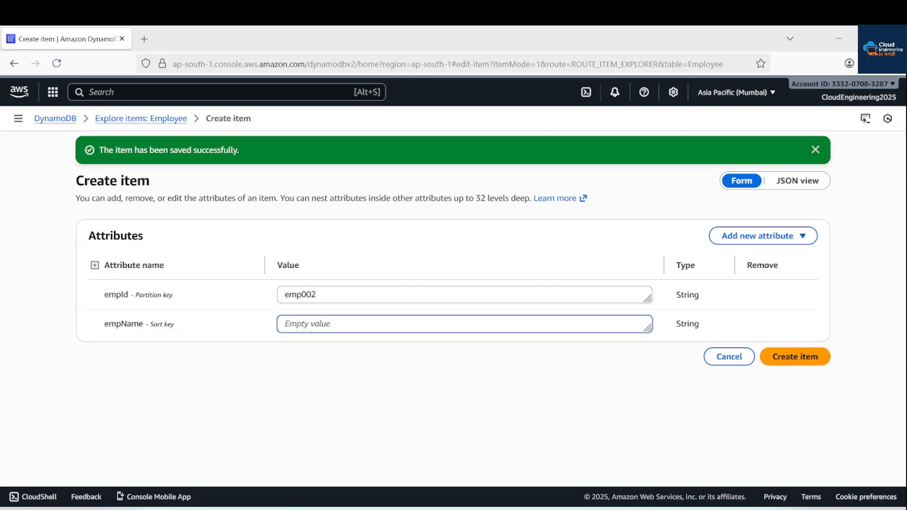
text(Rahul)
click(796, 360)
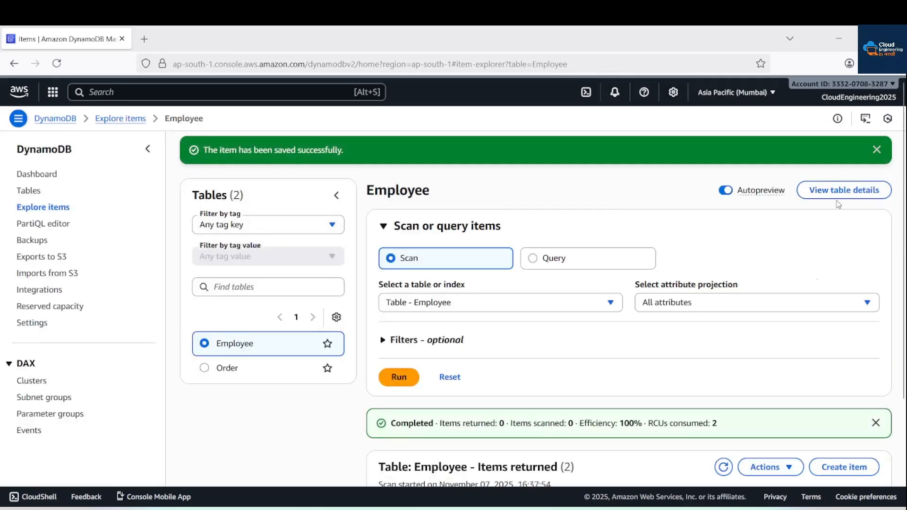
Add a third Employee item with empId emp003 and fill in that employee's name as empName.
scroll(809, 335, down, 1)
scroll(809, 335, down, 2)
click(845, 344)
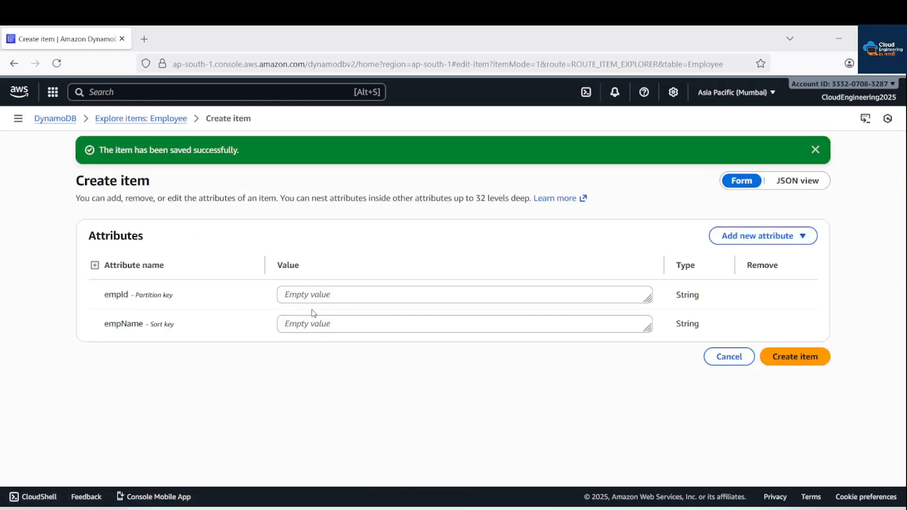
click(332, 297)
text(emp003)
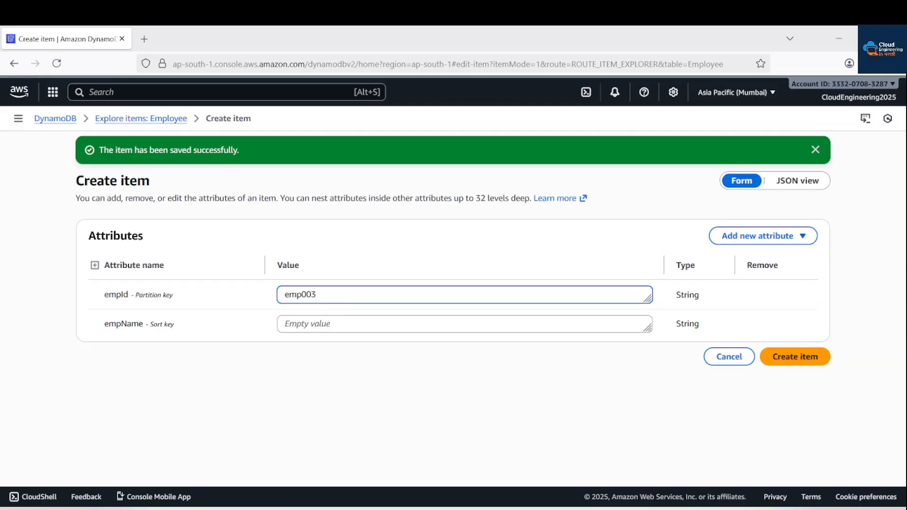
key(Tab)
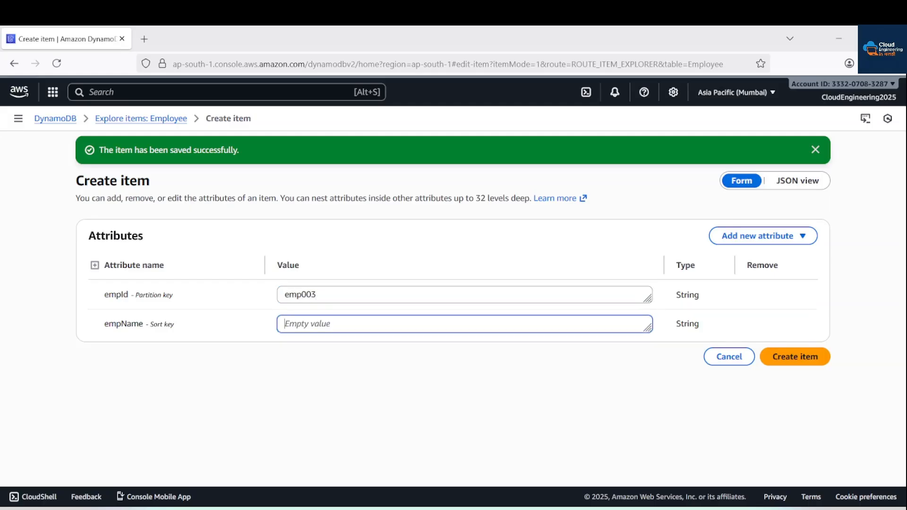
text(Smita)
click(790, 369)
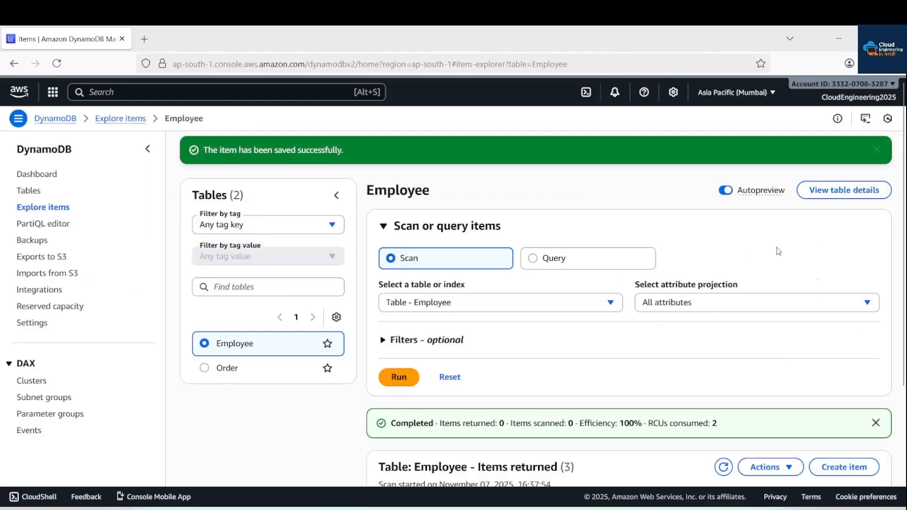
Add a fourth Employee item with empId emp004 and fill in that employee's name as empName.
scroll(834, 358, down, 3)
click(843, 317)
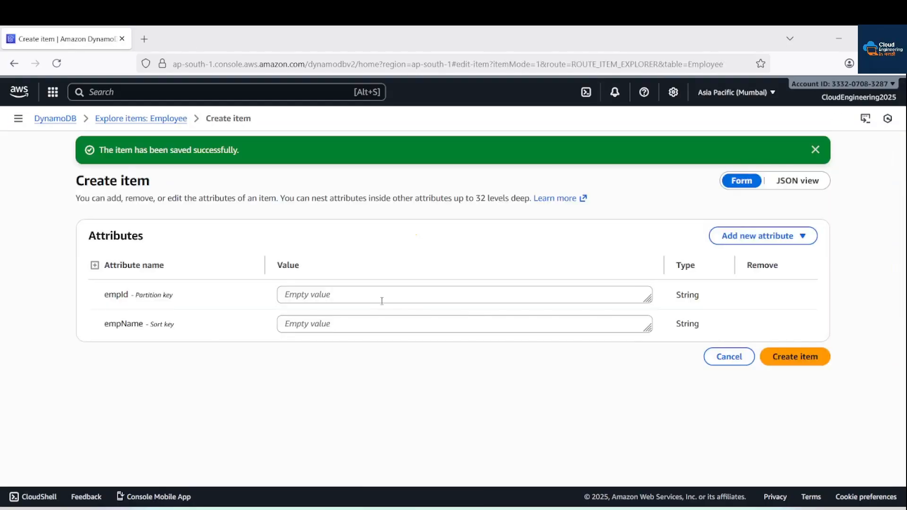
click(325, 295)
text(emp00)
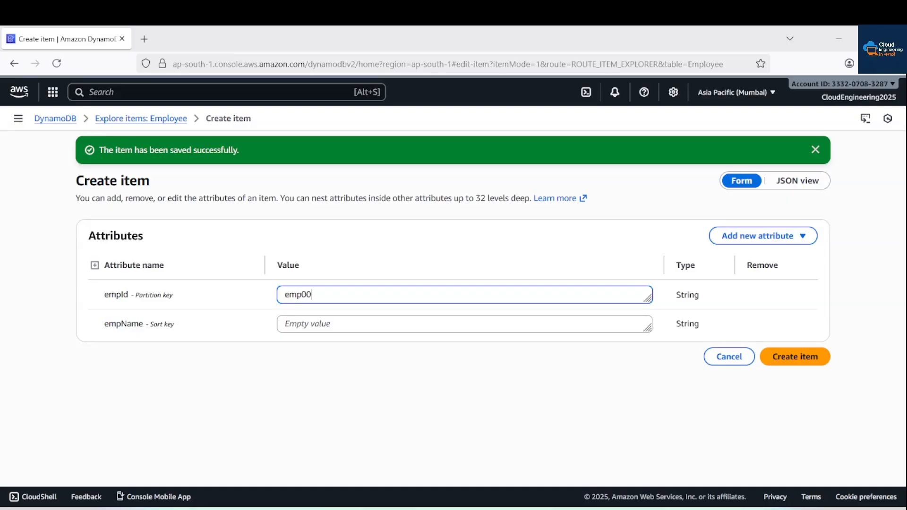
text(4)
key(Tab)
text(Po)
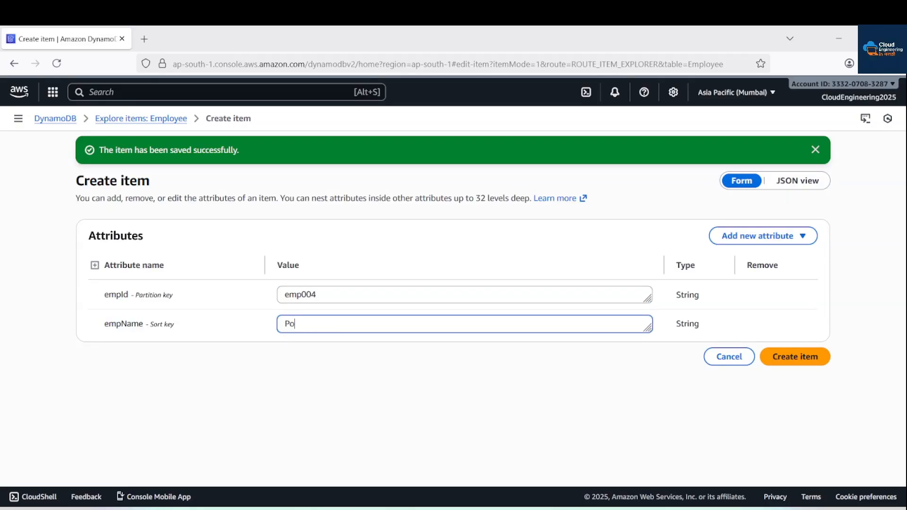
click(803, 365)
scroll(775, 431, down, 3)
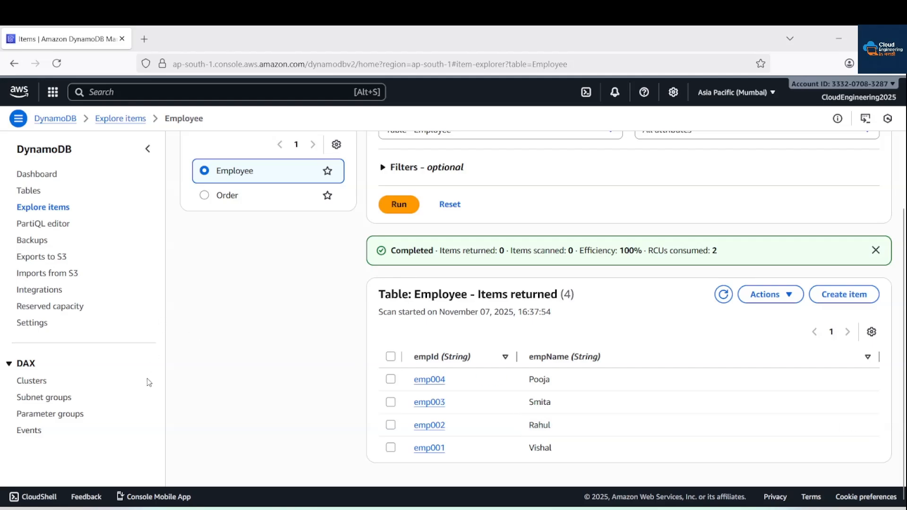
Return to the table list, open the Employee table's details and start an export to S3.
scroll(242, 390, up, 3)
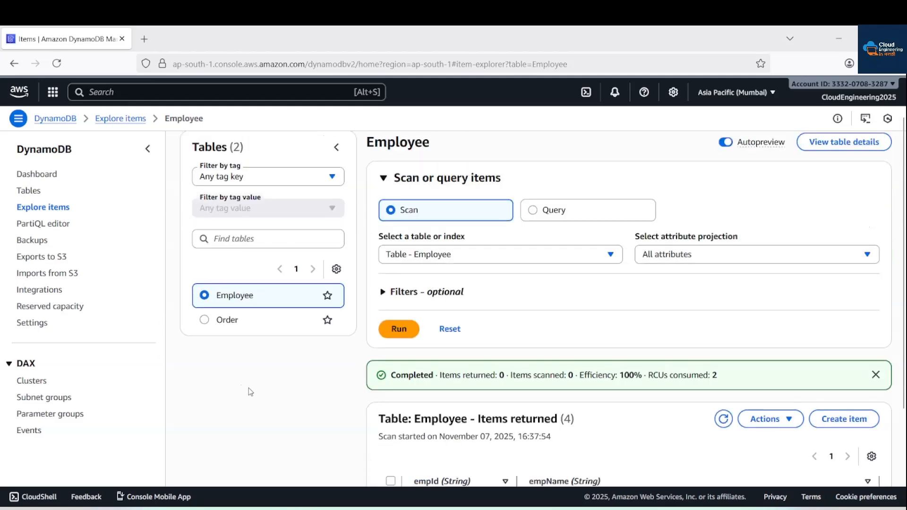
click(29, 190)
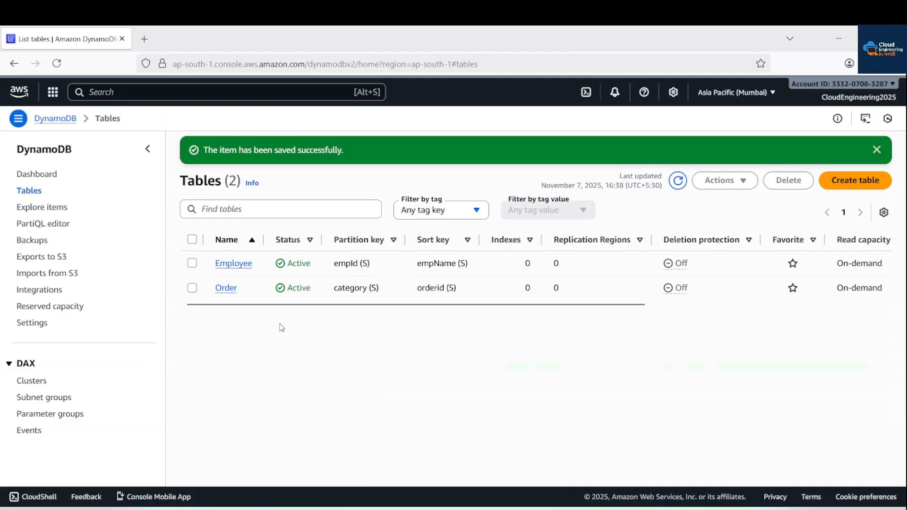
click(229, 263)
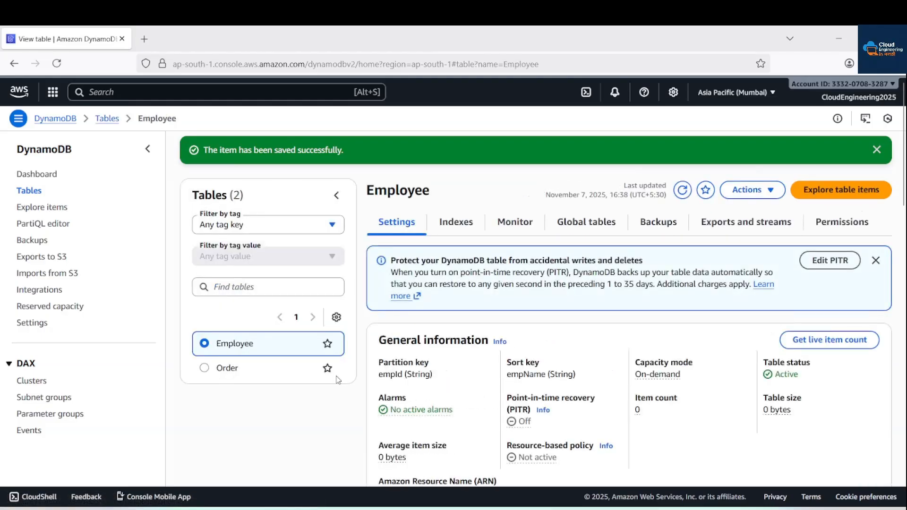
click(749, 229)
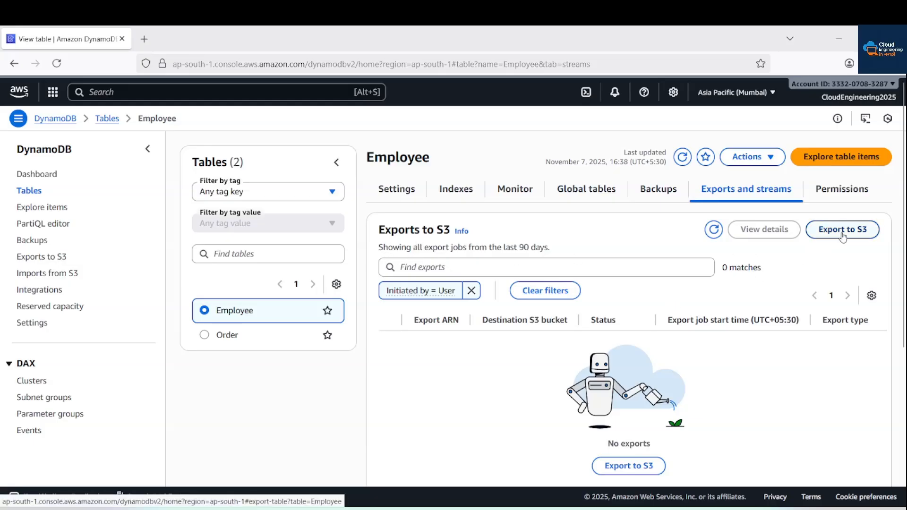
click(843, 232)
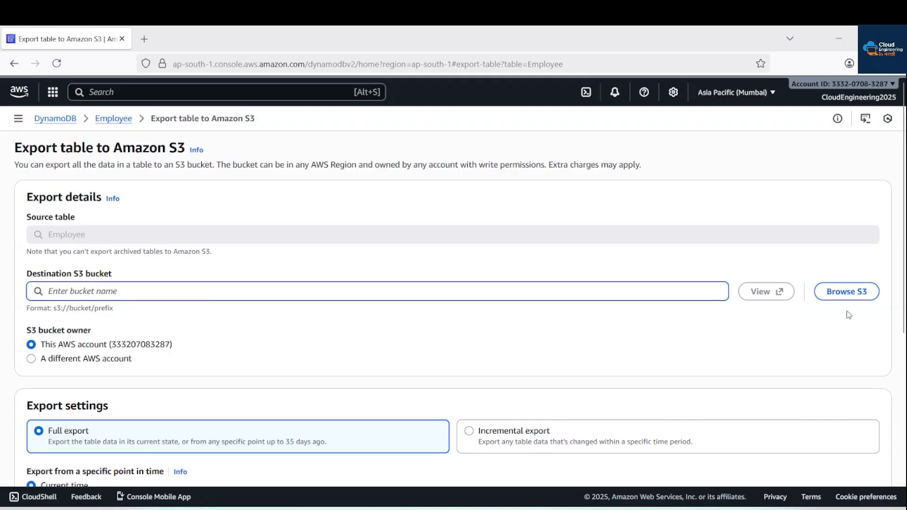
Choose the mikolidata bucket as the destination S3 bucket for the export.
click(856, 295)
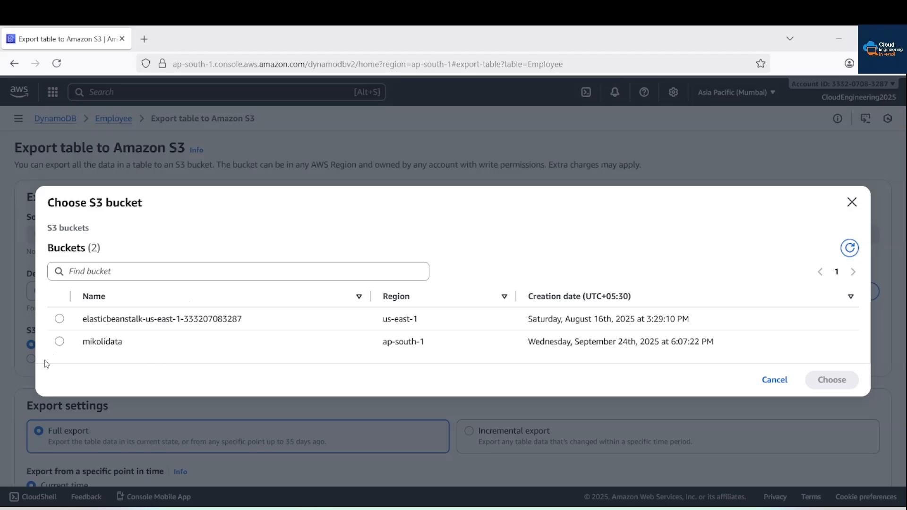
click(60, 344)
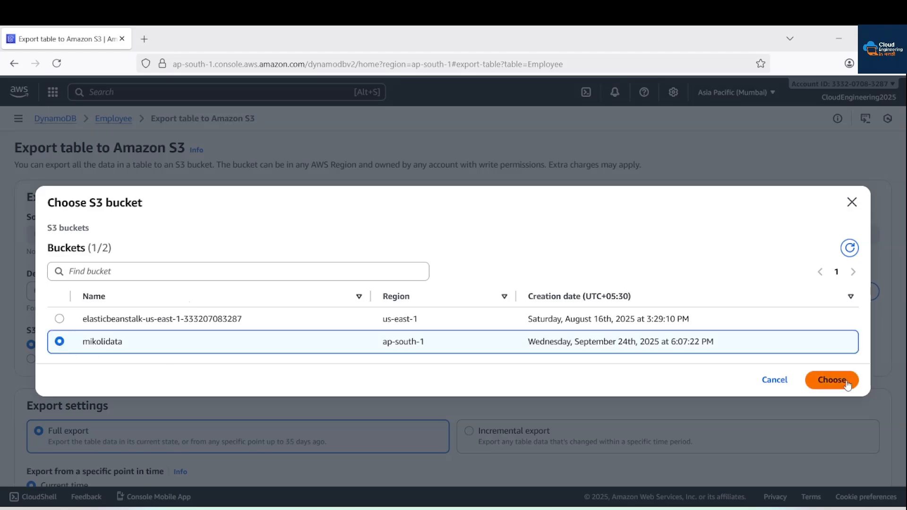
click(832, 380)
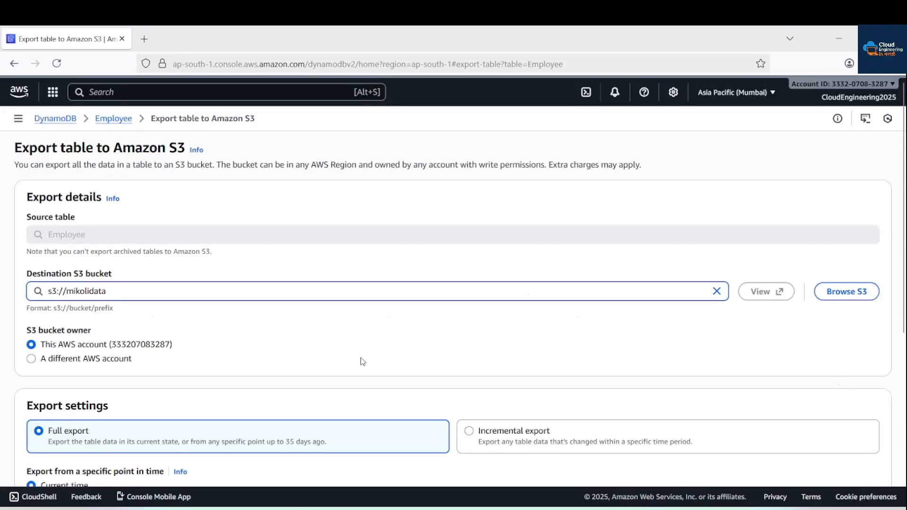
Try a different AWS account as the S3 bucket owner and return the owner to this AWS account.
scroll(144, 345, down, 1)
scroll(145, 345, down, 1)
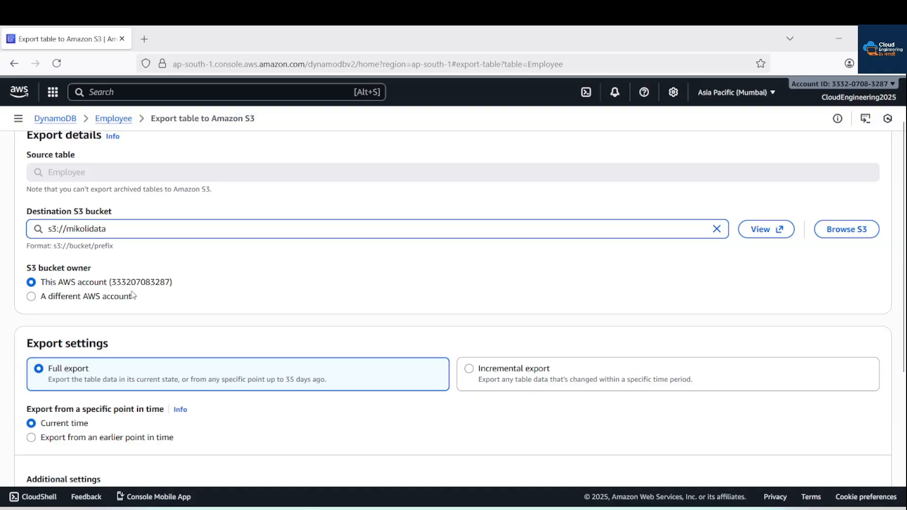
click(41, 297)
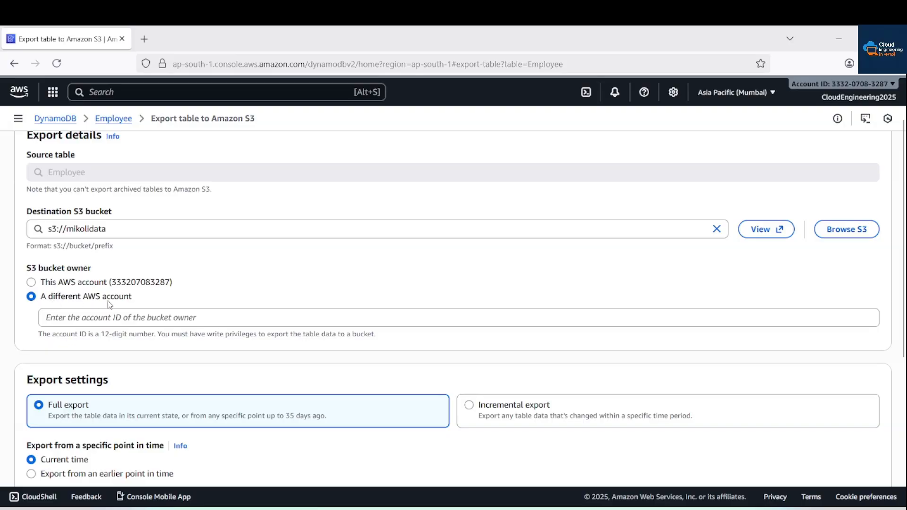
click(62, 320)
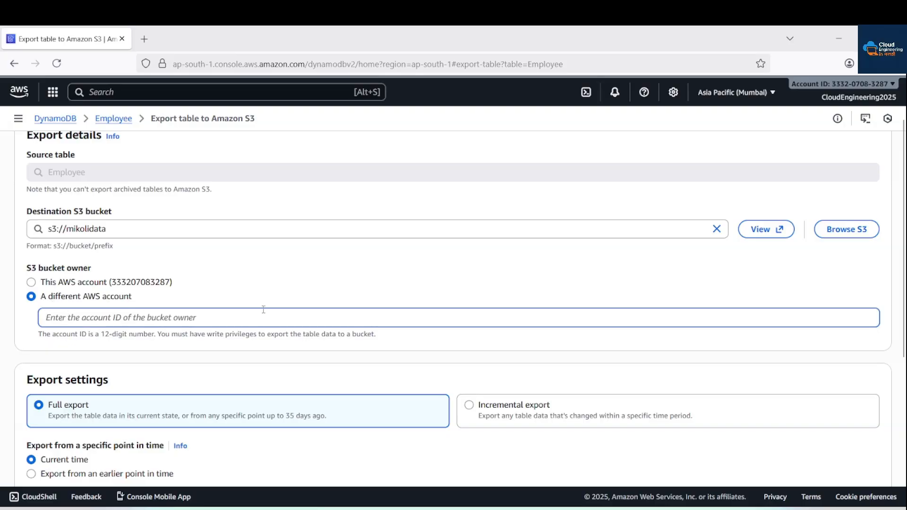
click(31, 282)
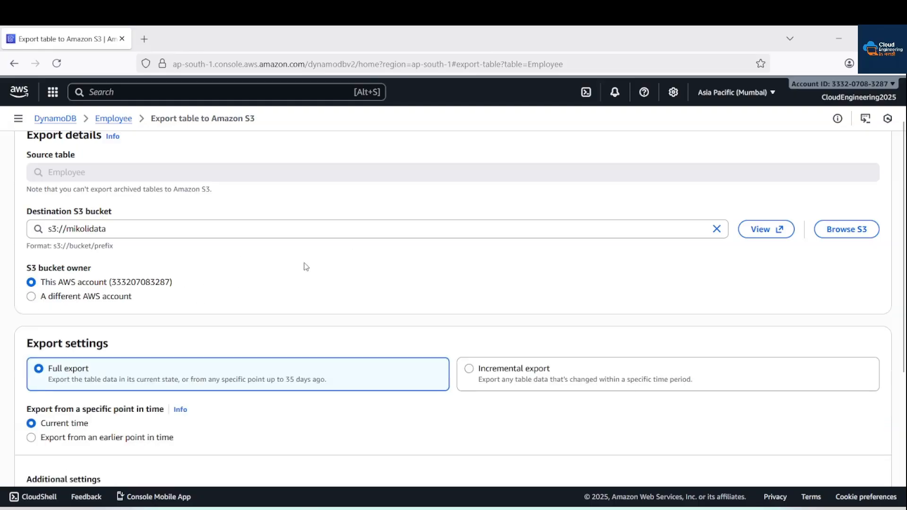
Preview the Incremental export settings and switch the export type back to Full export.
scroll(306, 265, down, 2)
scroll(64, 289, down, 2)
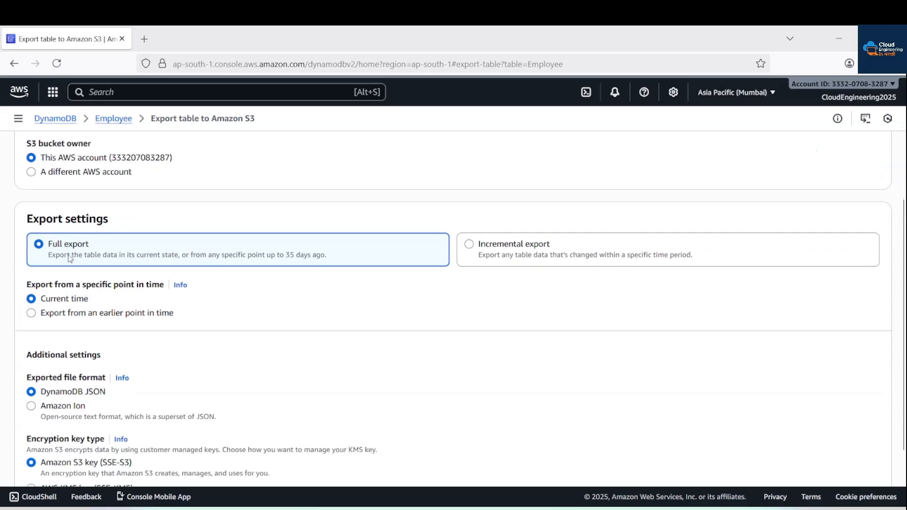
click(469, 245)
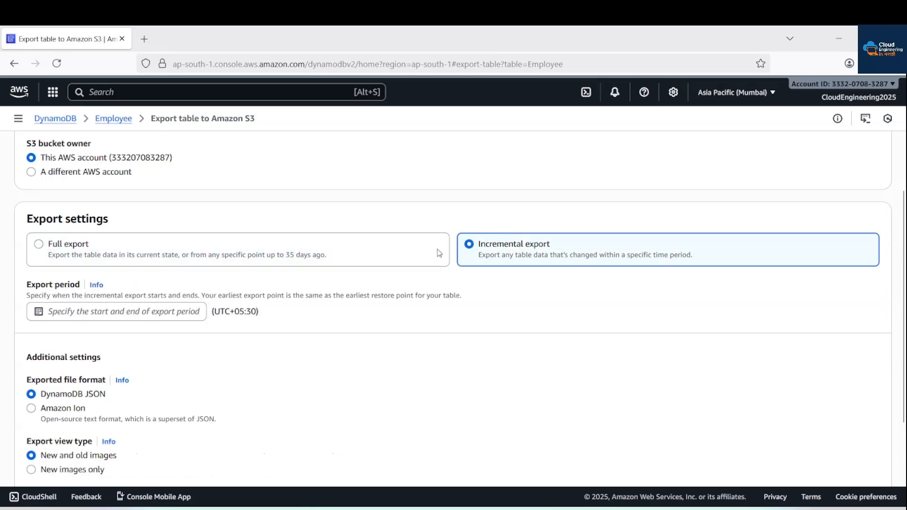
click(39, 245)
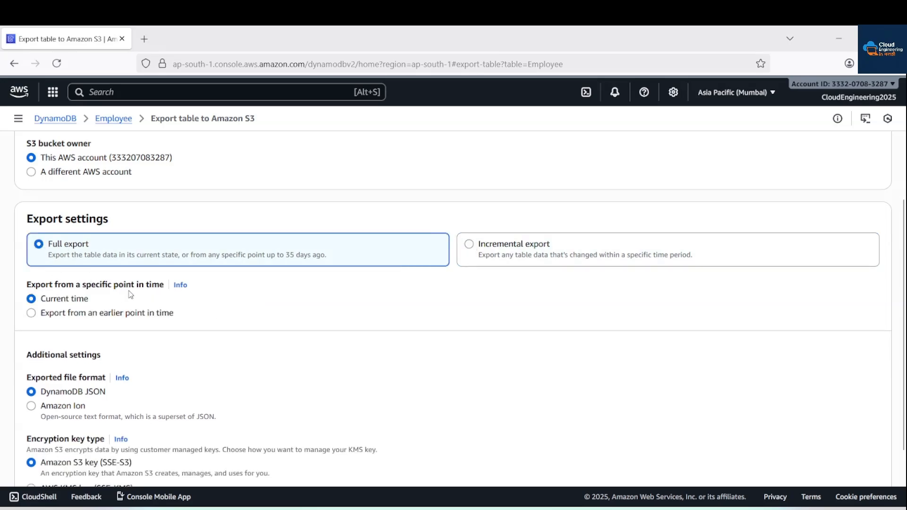
Try an Incremental export and an earlier export point in time, returning to Full export at Current time.
click(469, 244)
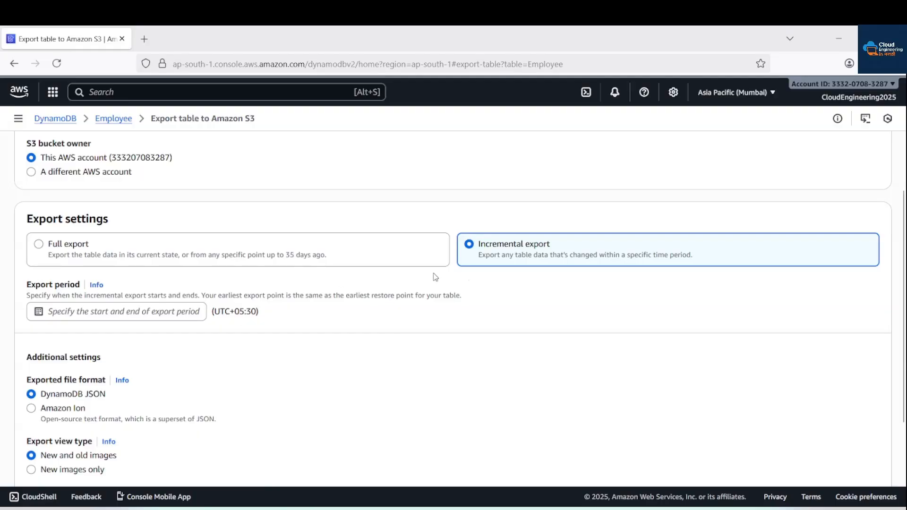
click(41, 250)
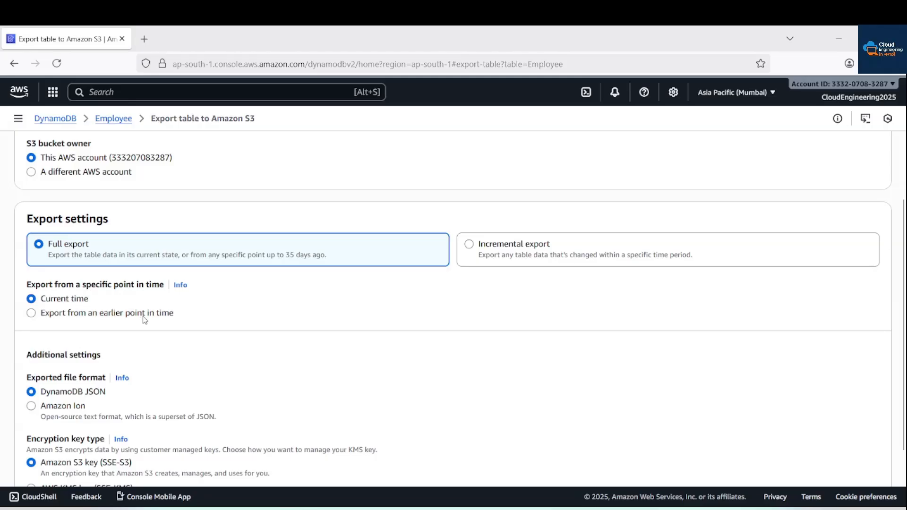
click(32, 314)
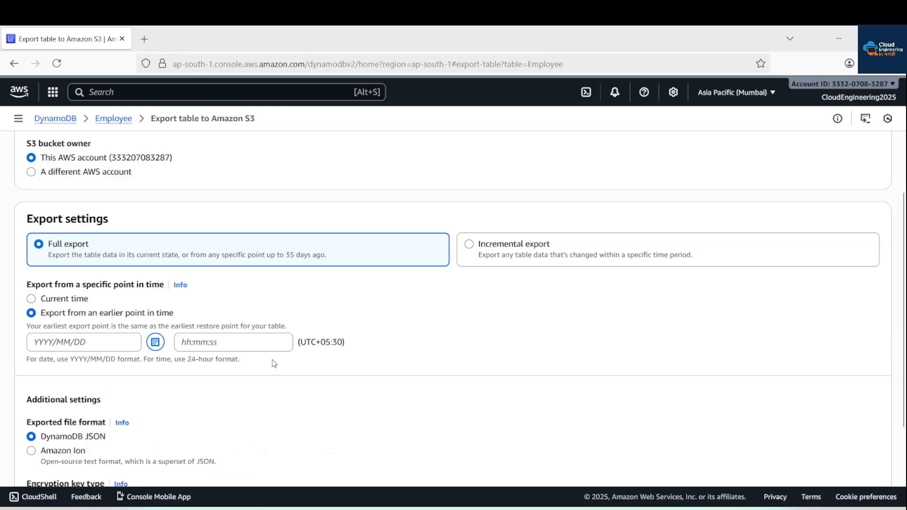
click(41, 340)
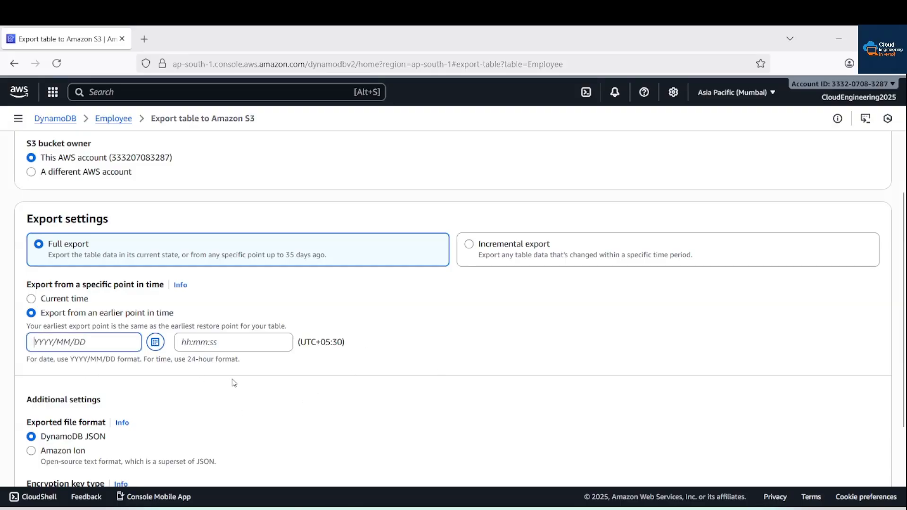
click(31, 299)
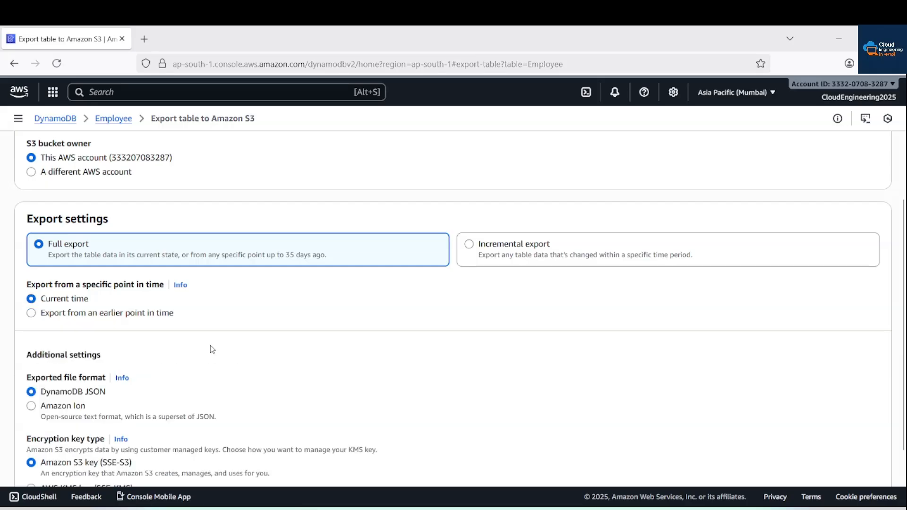
Try Amazon Ion as the exported file format, return it to DynamoDB JSON and review the export form.
scroll(218, 345, down, 3)
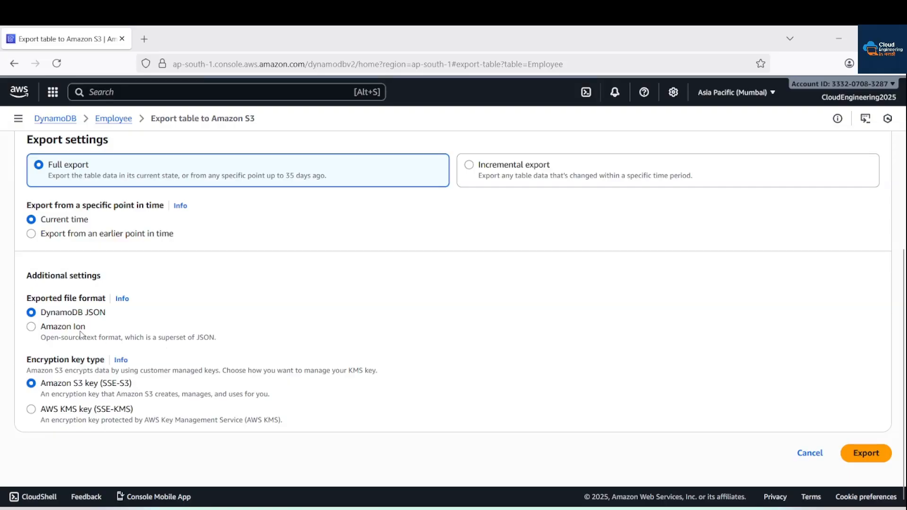
click(31, 326)
click(31, 313)
scroll(603, 392, up, 6)
scroll(511, 346, down, 5)
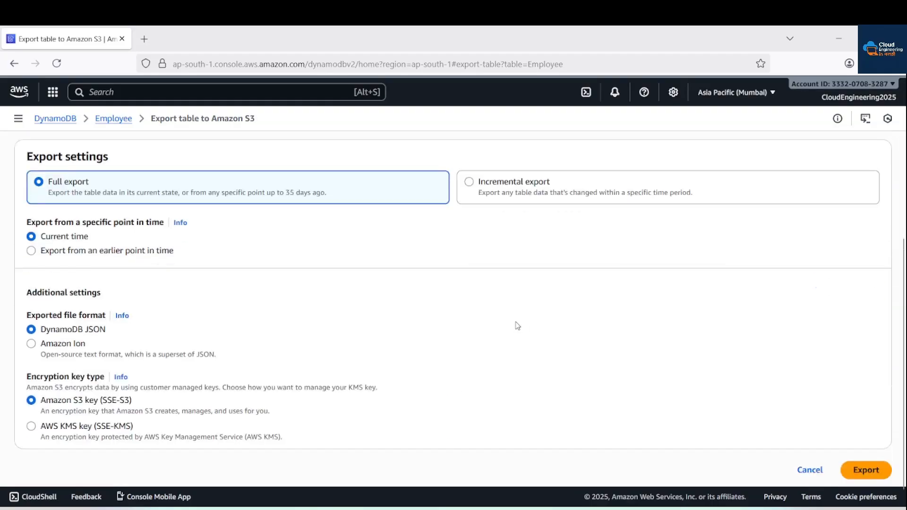
scroll(540, 322, up, 5)
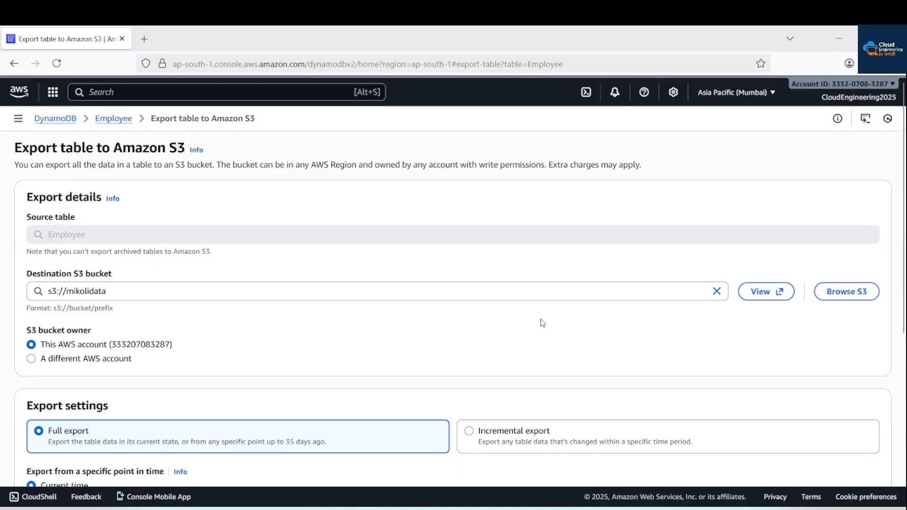
Leave the export form and turn on point-in-time recovery for the Employee table with a 35-day backup recovery period.
click(108, 127)
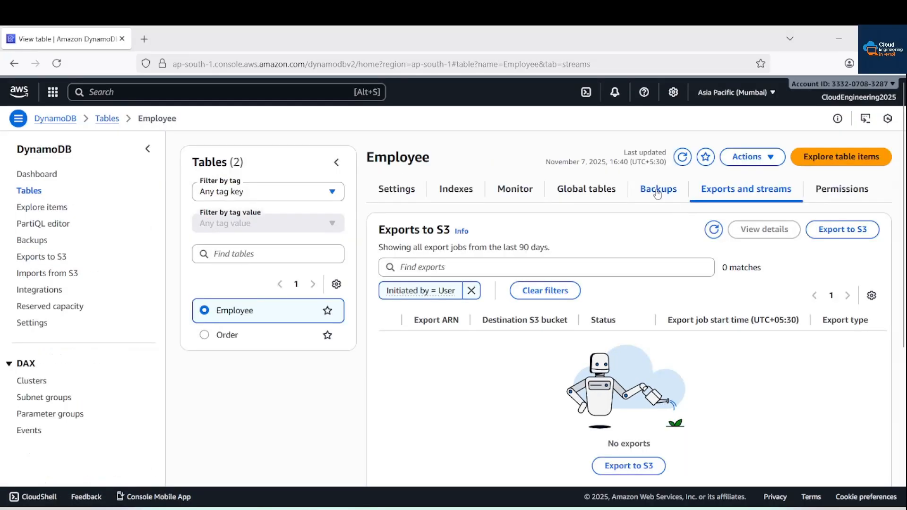
click(656, 190)
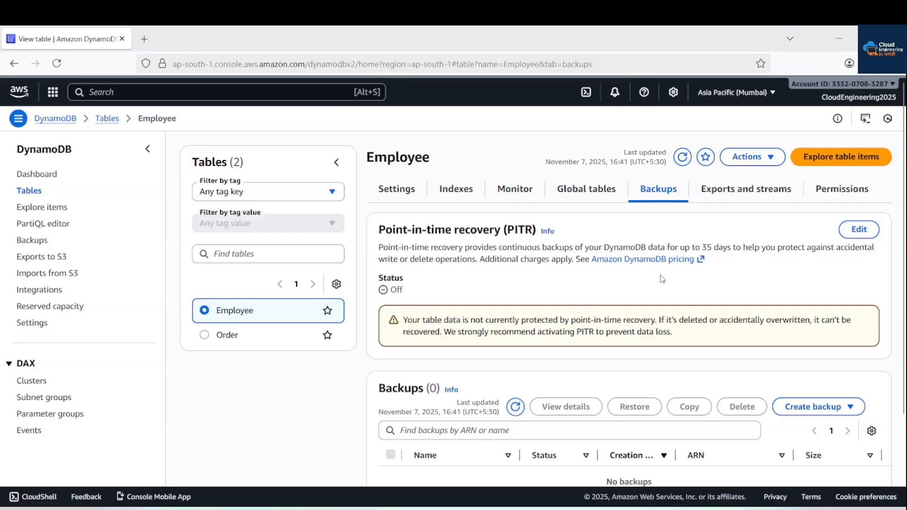
click(859, 231)
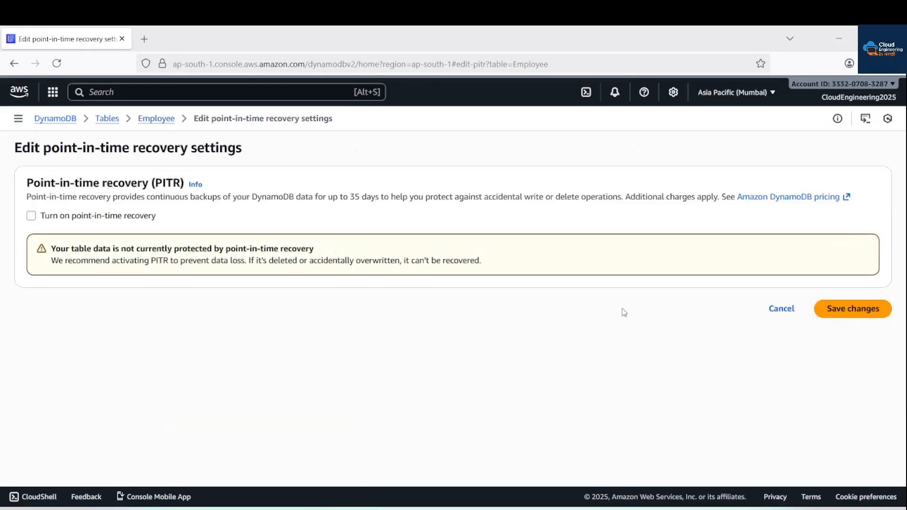
click(31, 216)
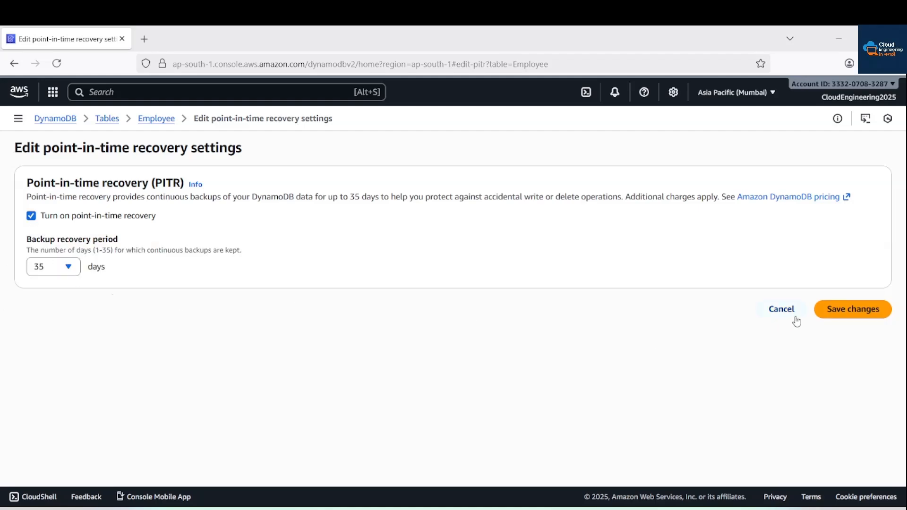
click(852, 310)
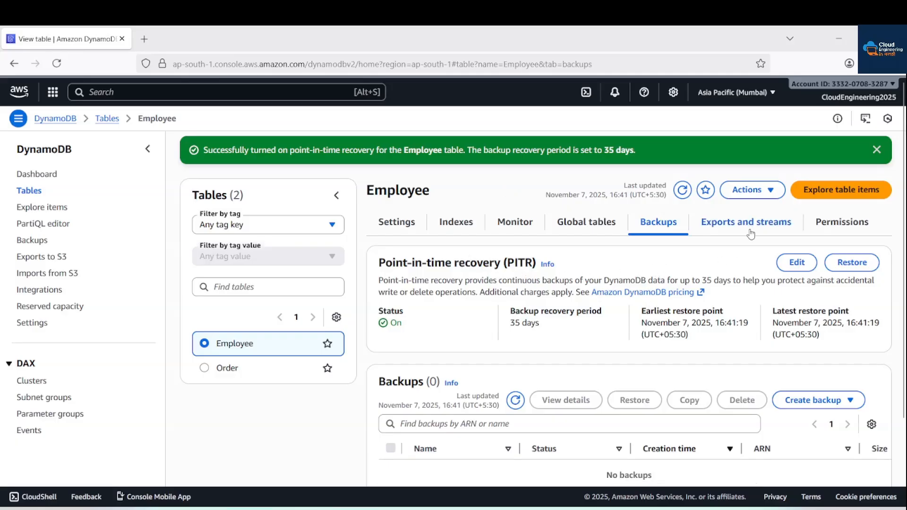
Start a new S3 export of the Employee table with mikolidata as the destination bucket.
click(731, 225)
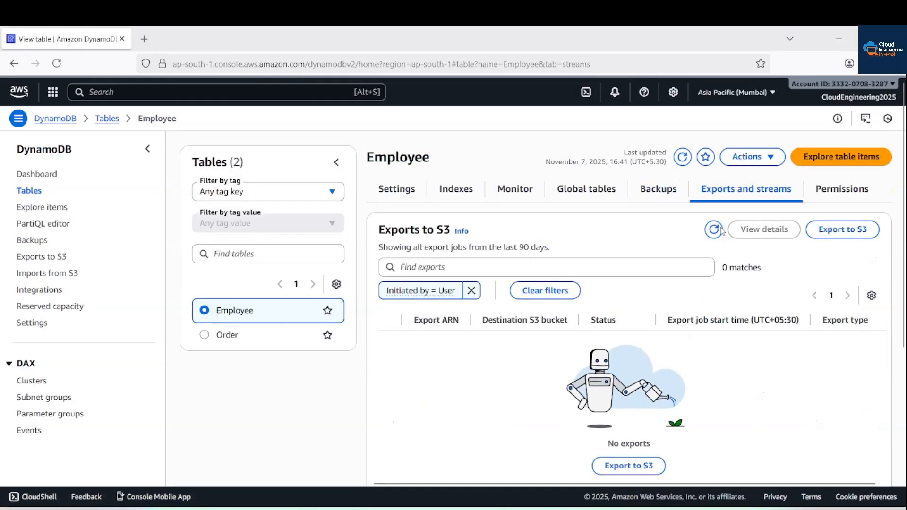
click(832, 232)
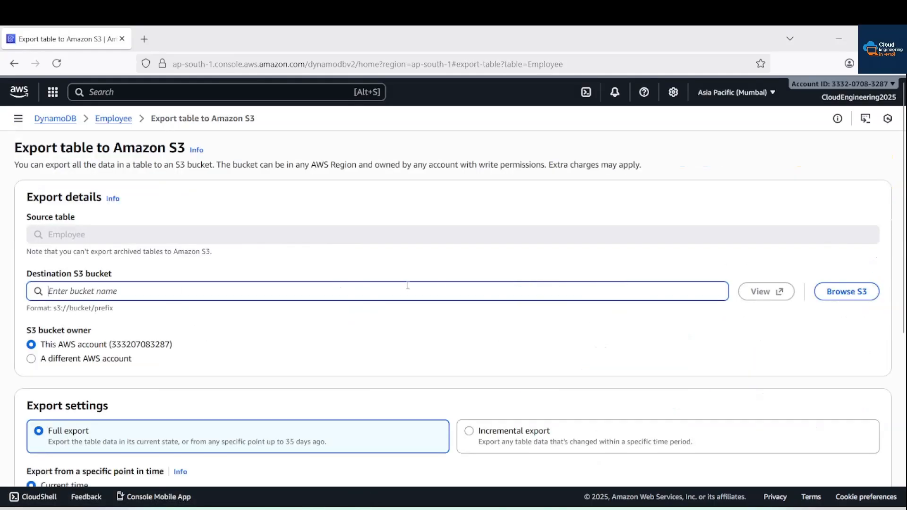
click(858, 293)
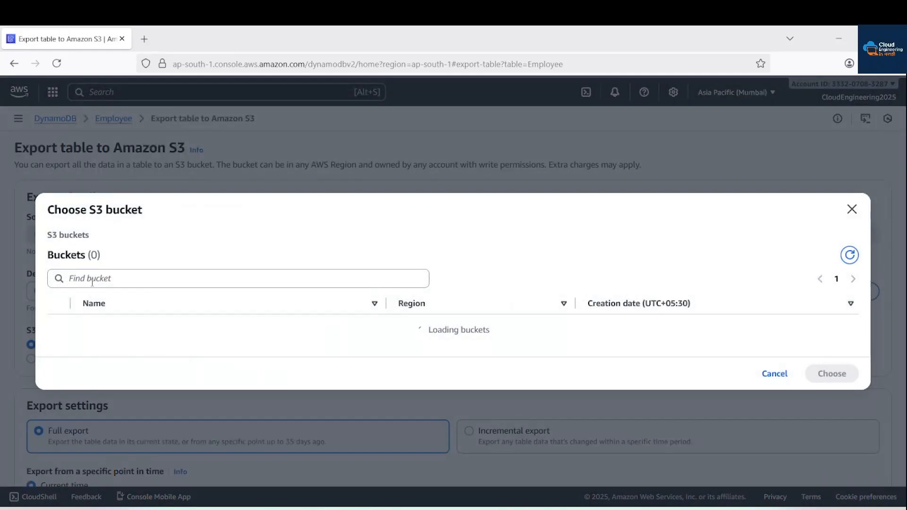
click(60, 341)
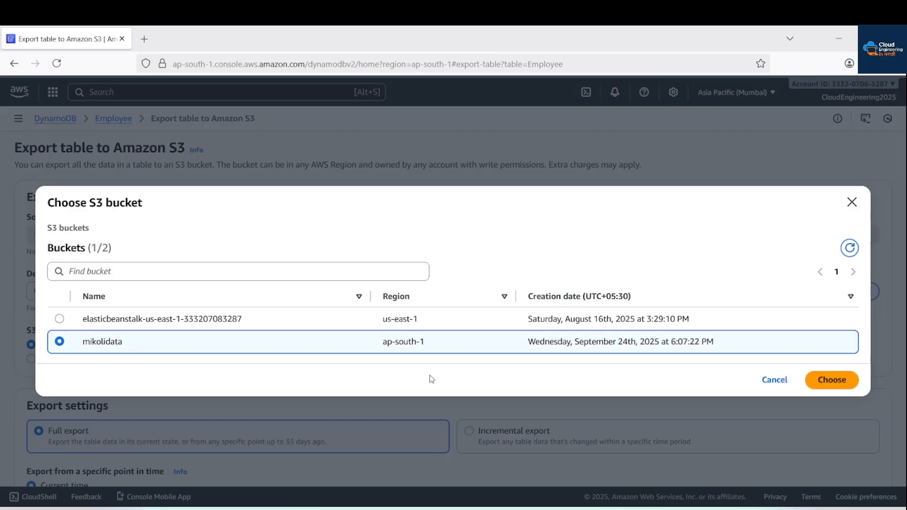
click(831, 380)
Run the export as a Full export at Current time in DynamoDB JSON format with Amazon S3 key (SSE-S3) encryption.
scroll(45, 364, down, 3)
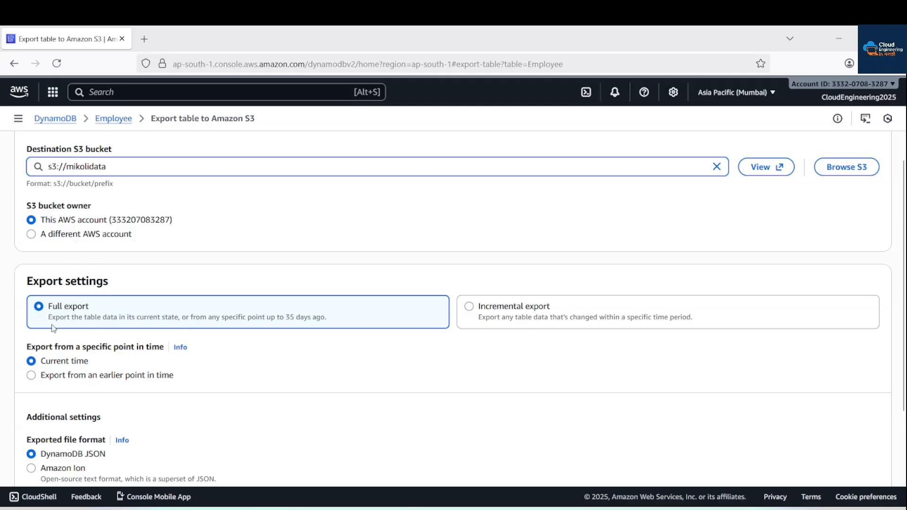
scroll(250, 369, down, 2)
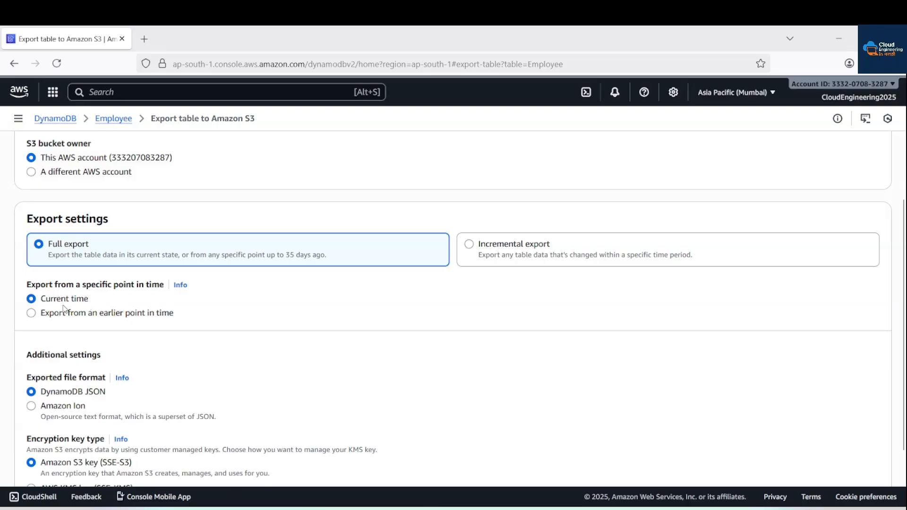
scroll(184, 329, down, 2)
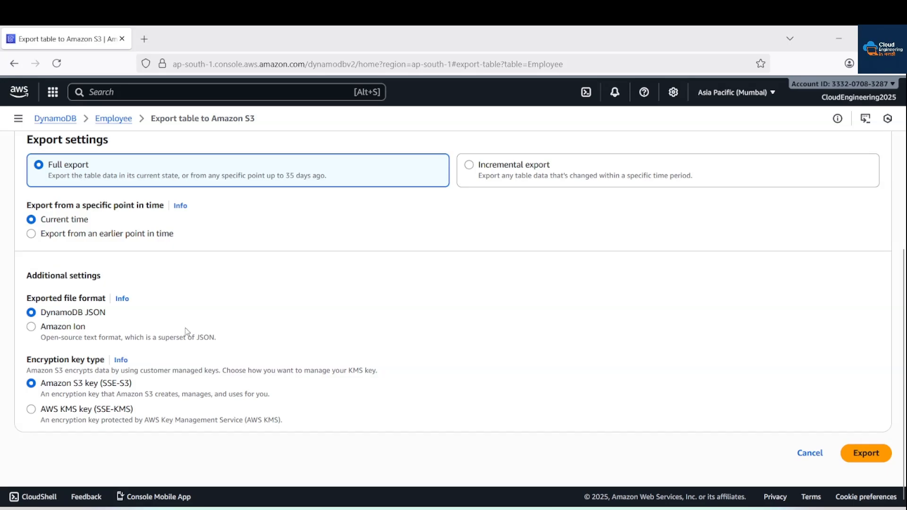
click(858, 458)
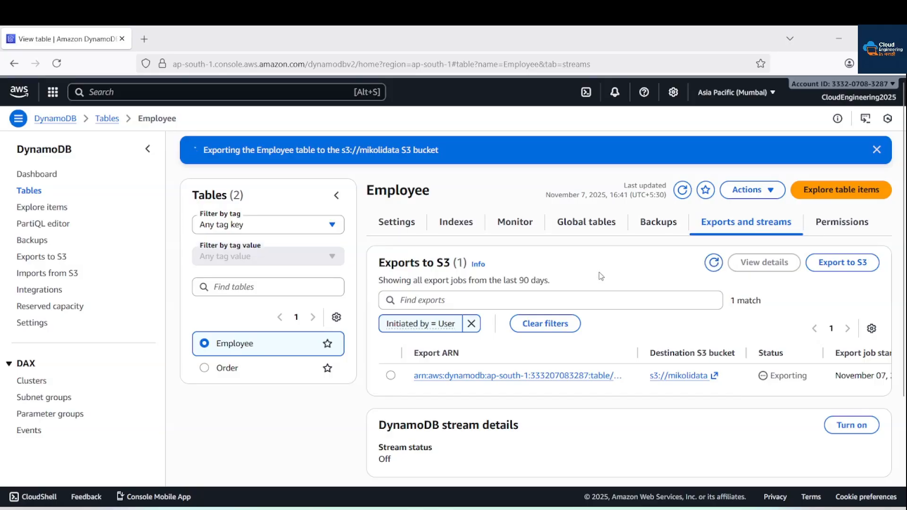
Open the export's mikolidata destination bucket in a new tab, look inside its AWSDynamoDB folder and return to the bucket.
middle_click(679, 378)
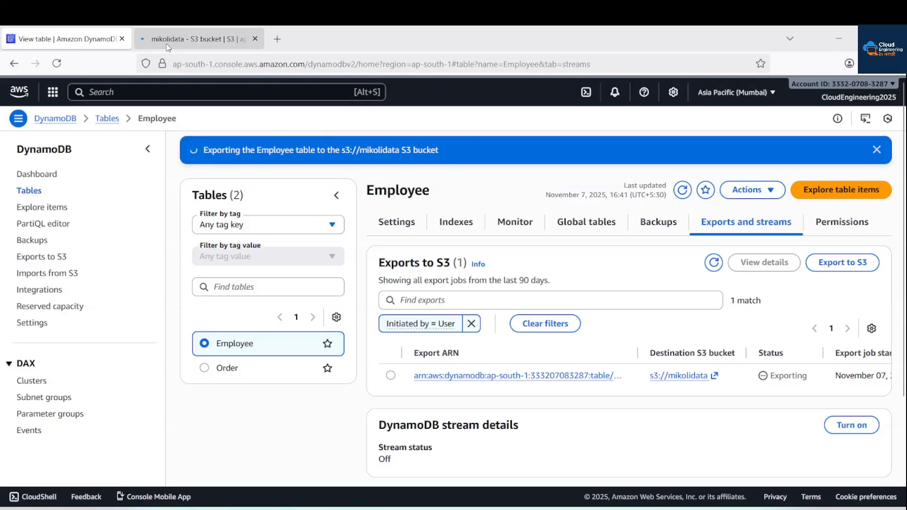
click(184, 41)
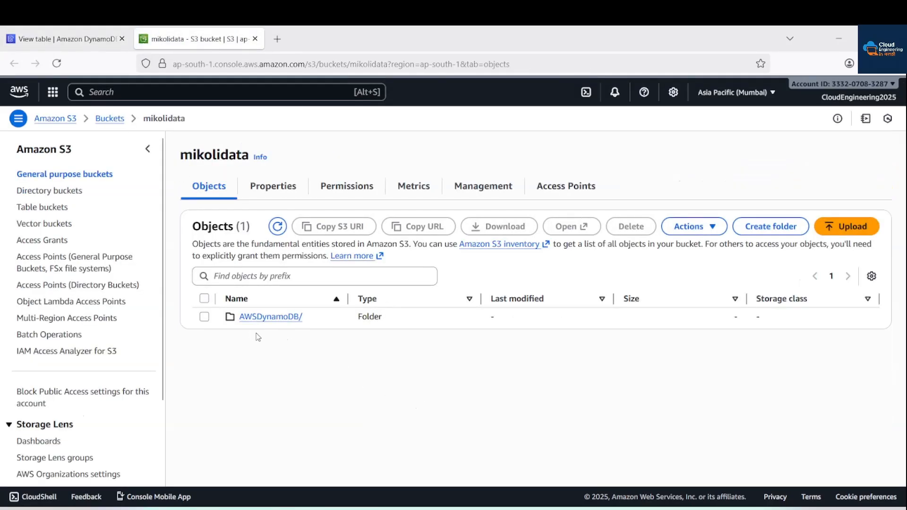
click(282, 324)
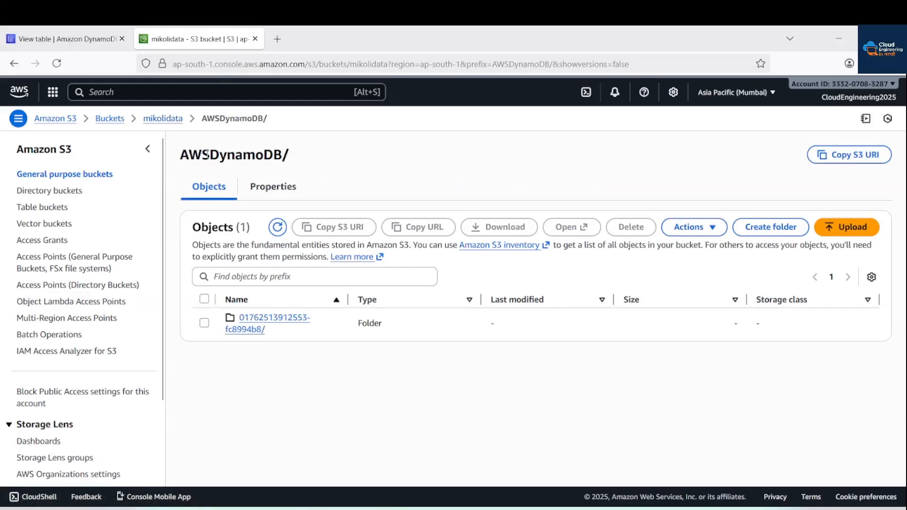
click(176, 120)
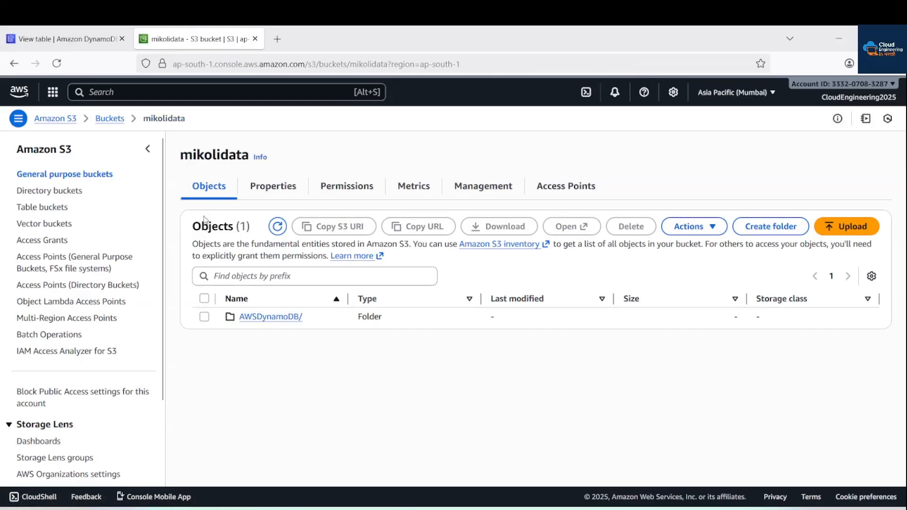
Check the export job's status in DynamoDB, and inspect the exported files in the mikolidata bucket's AWSDynamoDB export folder.
click(66, 39)
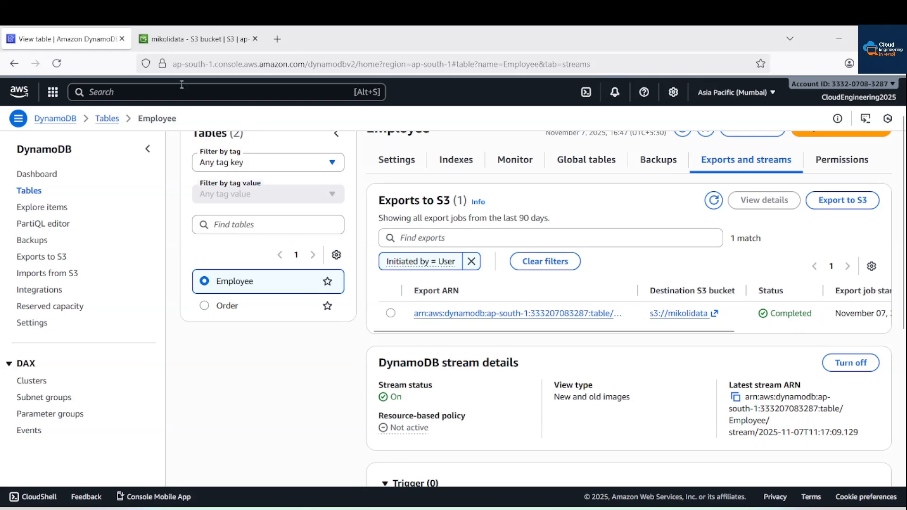
click(179, 40)
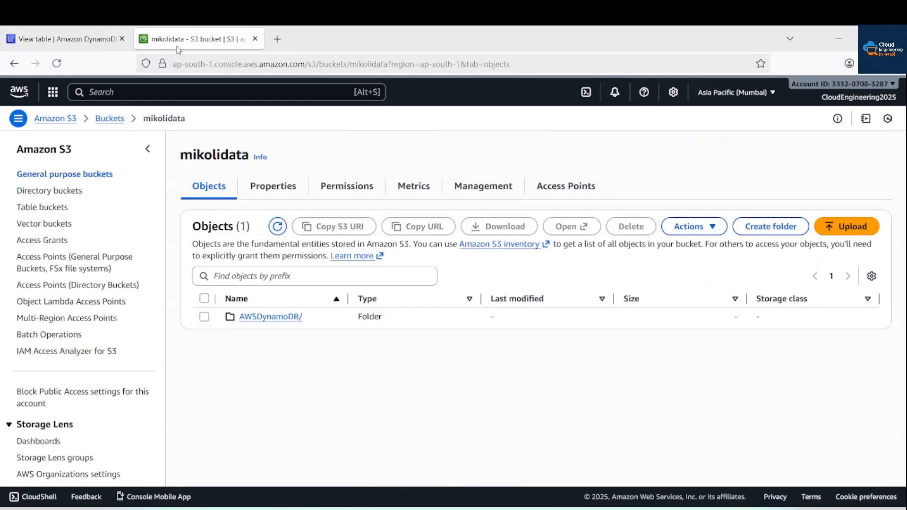
click(274, 227)
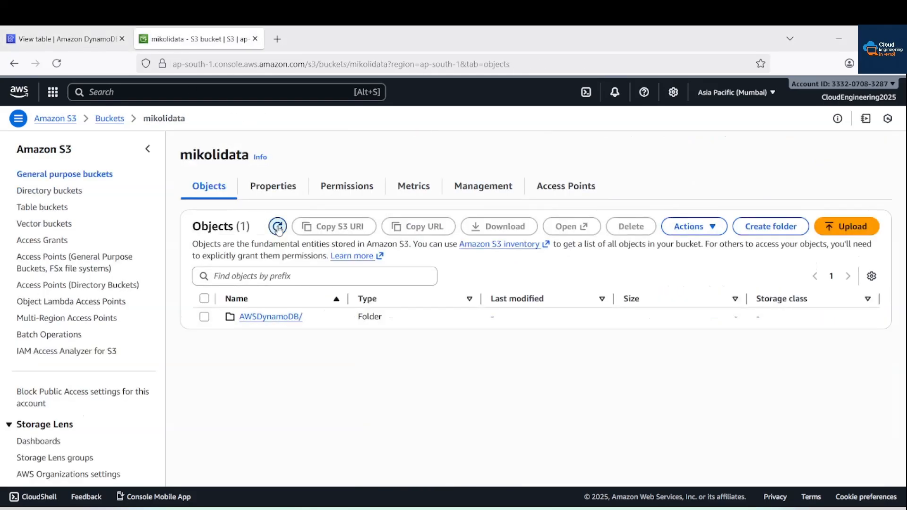
click(288, 316)
click(255, 330)
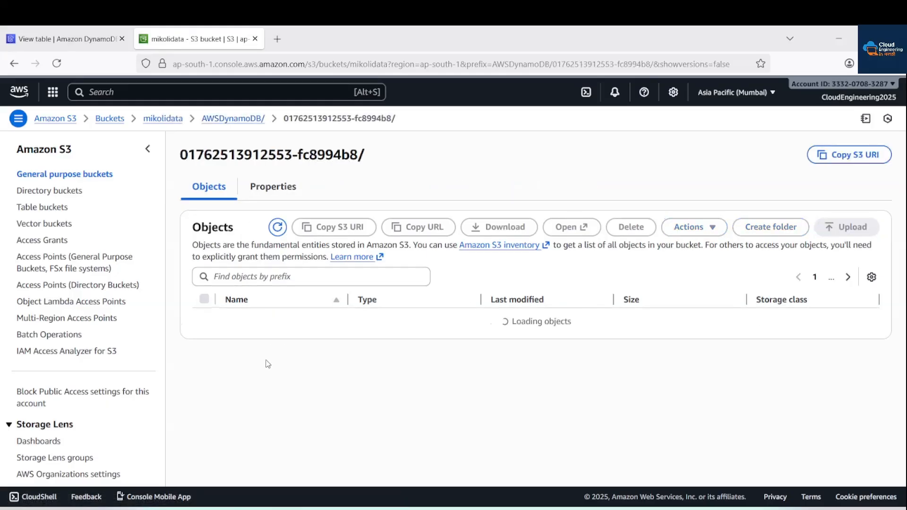
scroll(317, 373, down, 1)
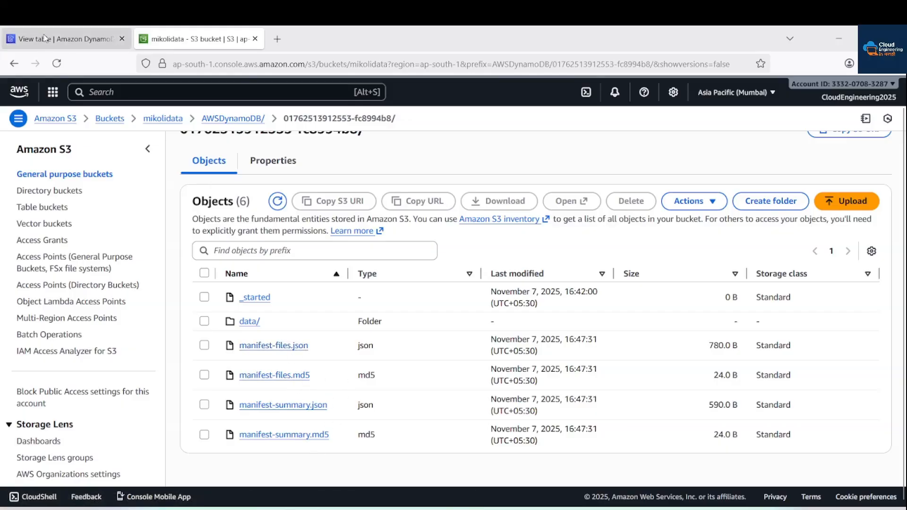
Turn on the Employee table's DynamoDB stream in DynamoDB with the New and old images view type, and check the stream details.
click(61, 38)
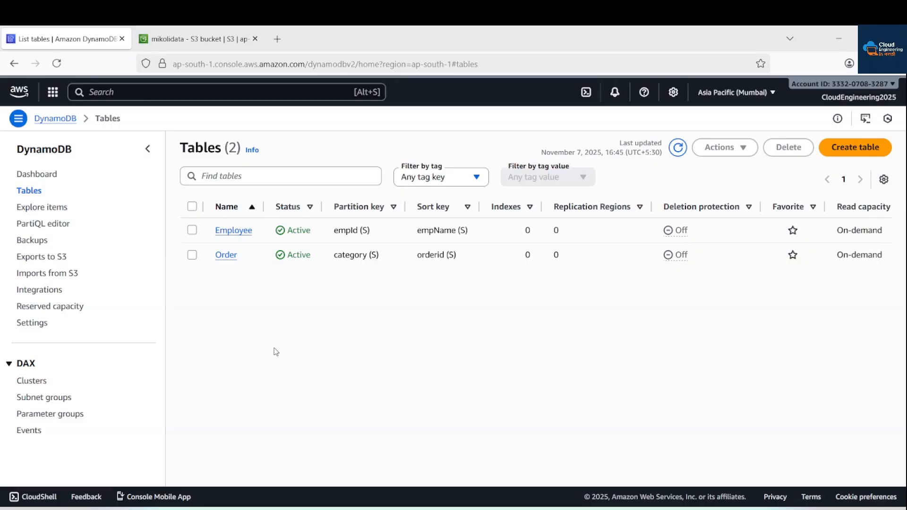
click(239, 232)
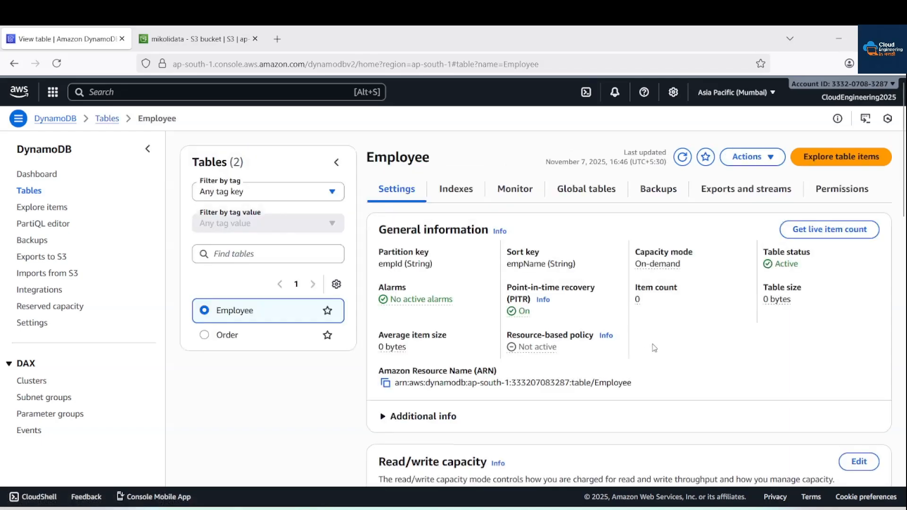
click(734, 192)
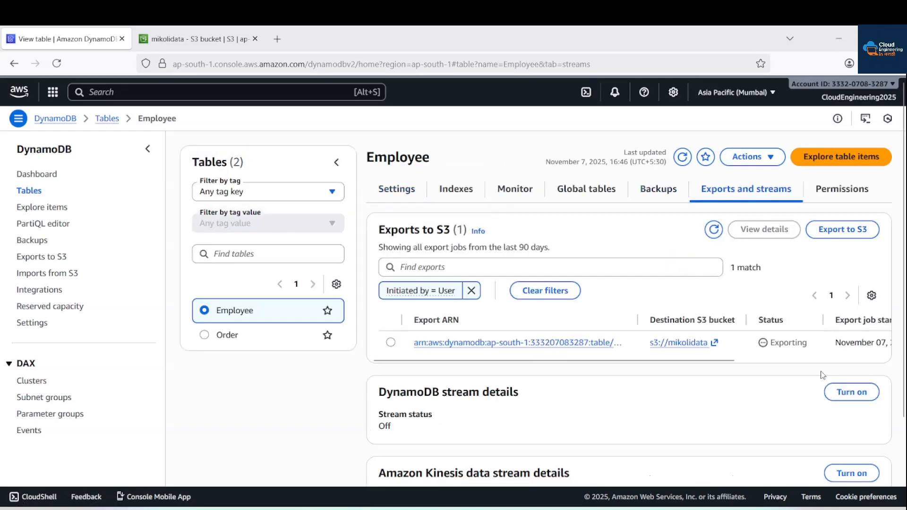
scroll(418, 333, down, 2)
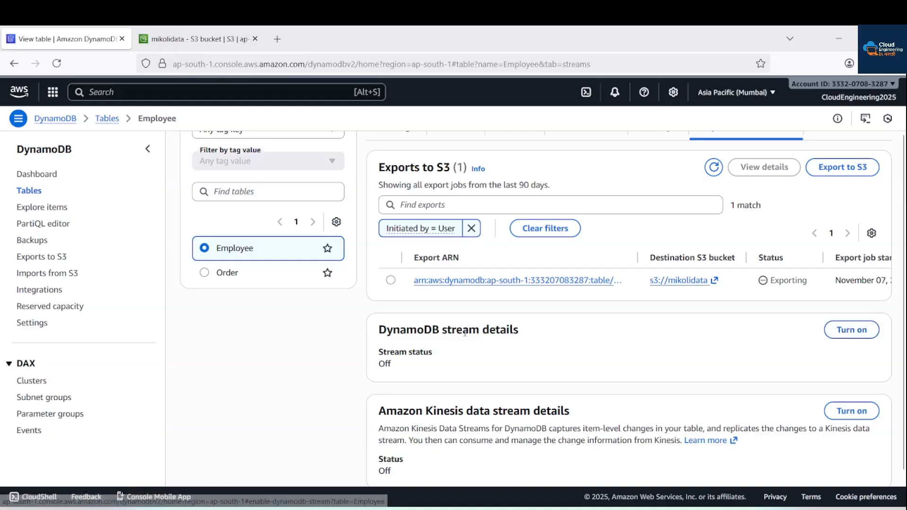
click(860, 337)
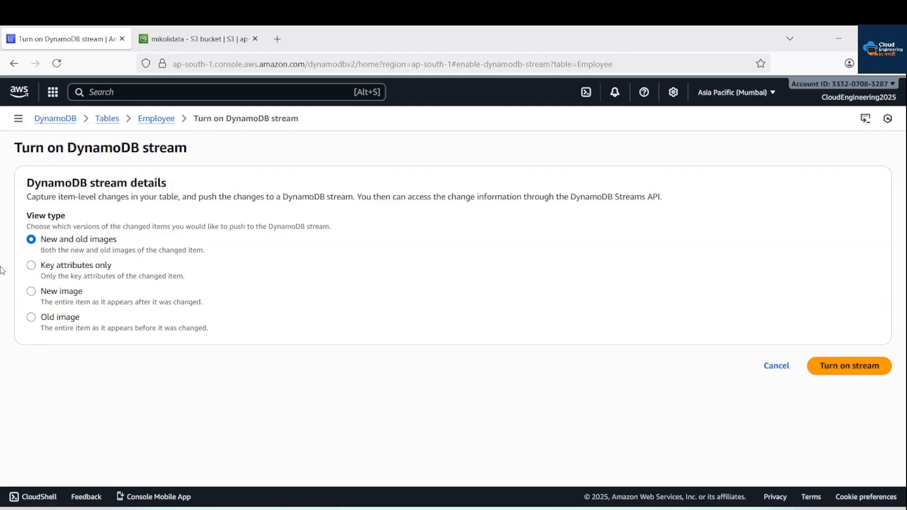
click(844, 374)
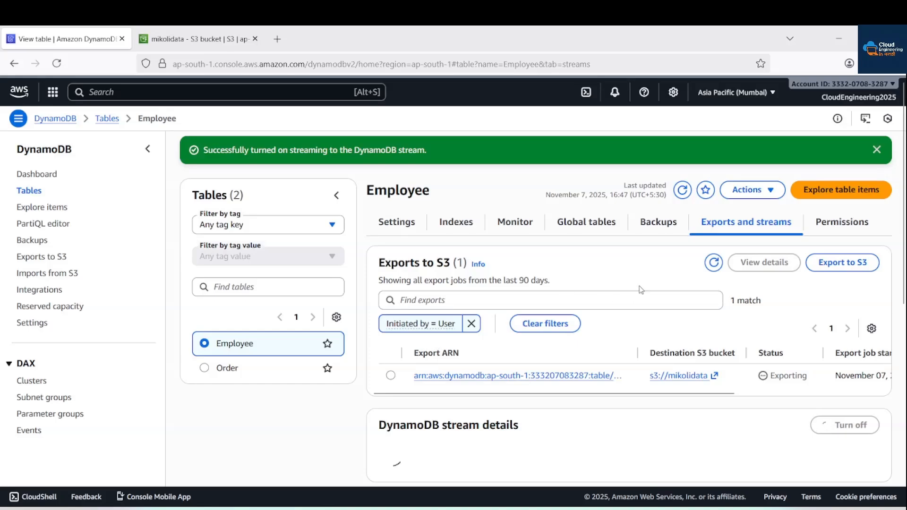
scroll(640, 290, down, 2)
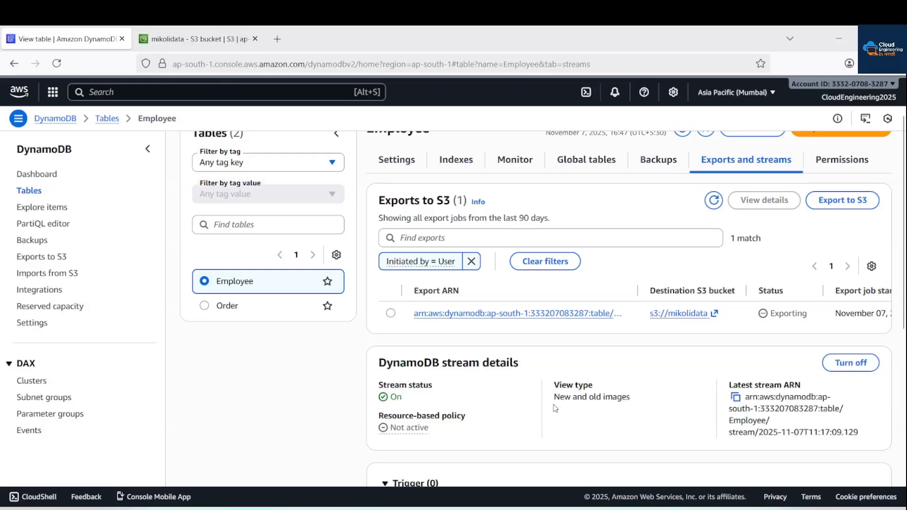
drag(552, 399, 590, 397)
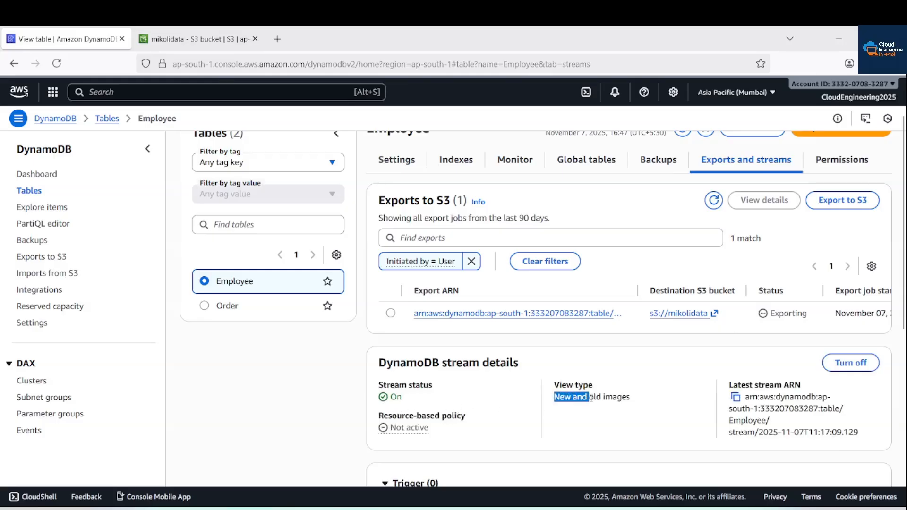
click(641, 425)
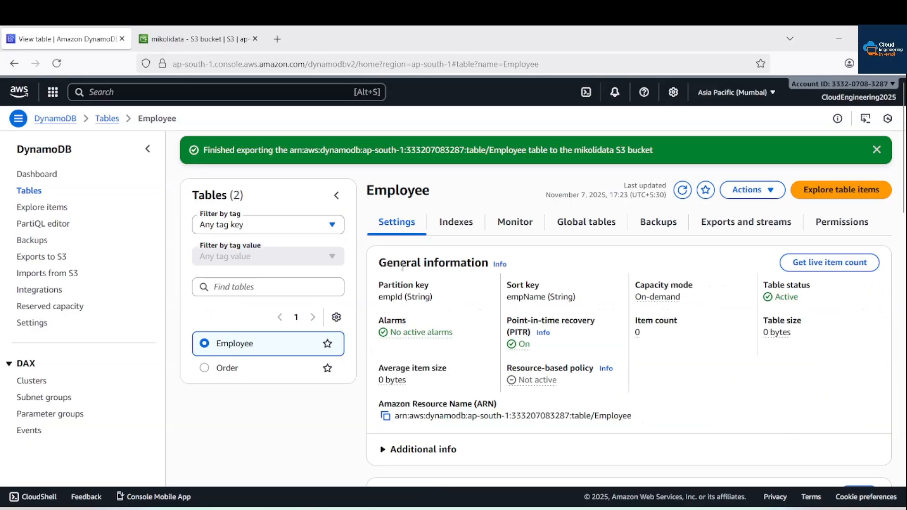
Open the trigger creation form for the Employee table's stream and examine its Lambda function and batch size settings.
scroll(688, 325, down, 3)
scroll(688, 325, up, 5)
click(742, 222)
scroll(692, 363, down, 1)
scroll(692, 364, down, 3)
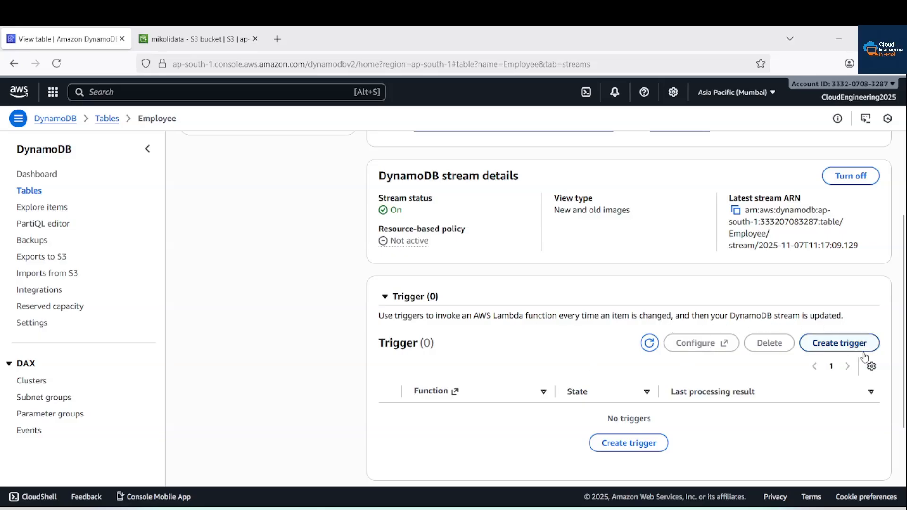
click(845, 346)
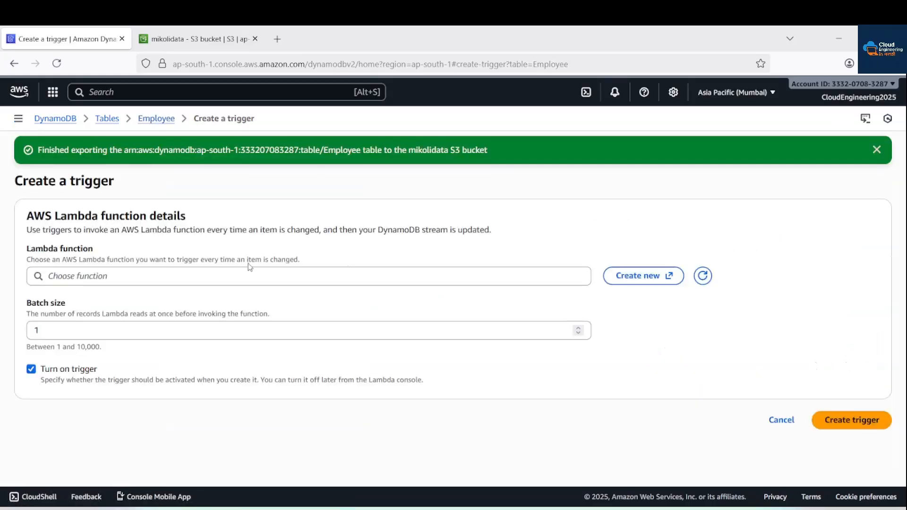
click(87, 275)
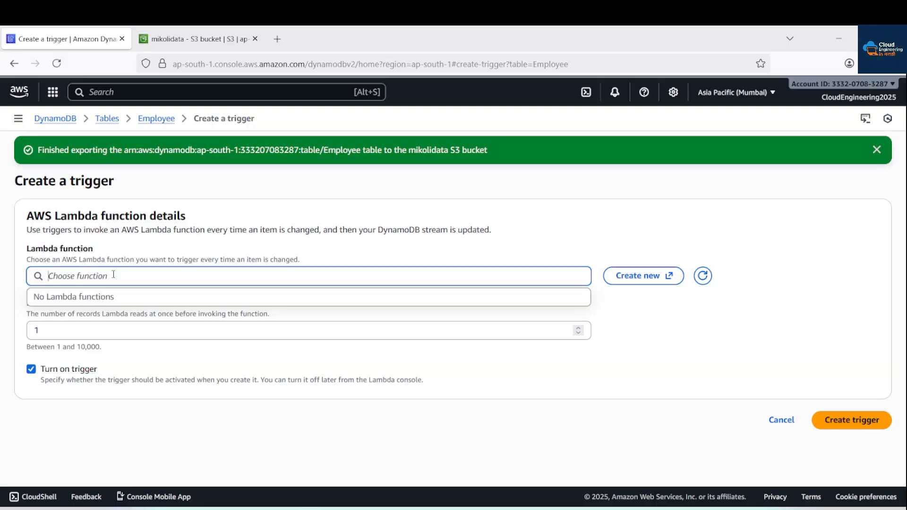
click(177, 360)
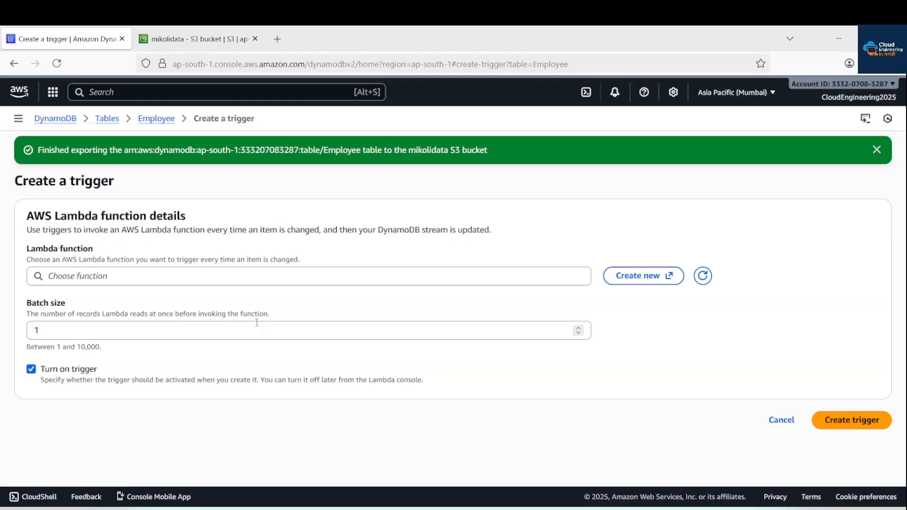
click(60, 333)
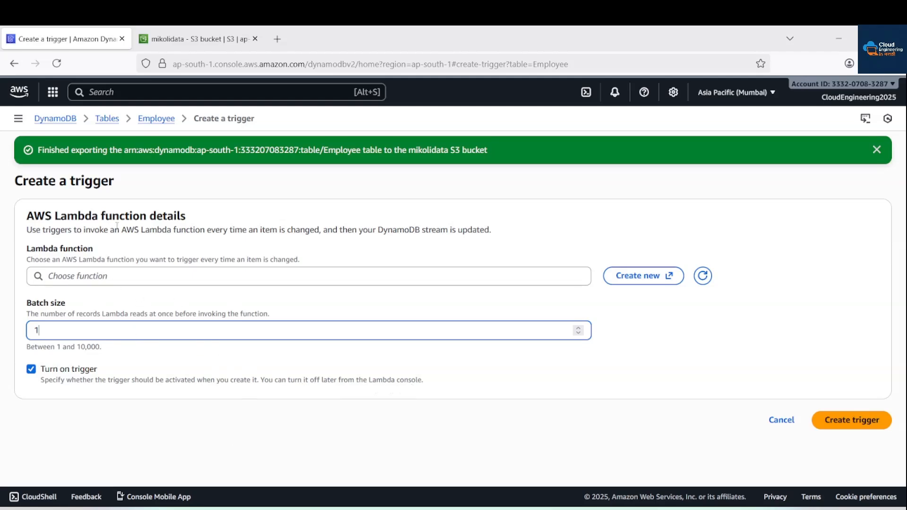
Leave the trigger form without creating a trigger and review the Employee table's export status and stream details.
click(156, 120)
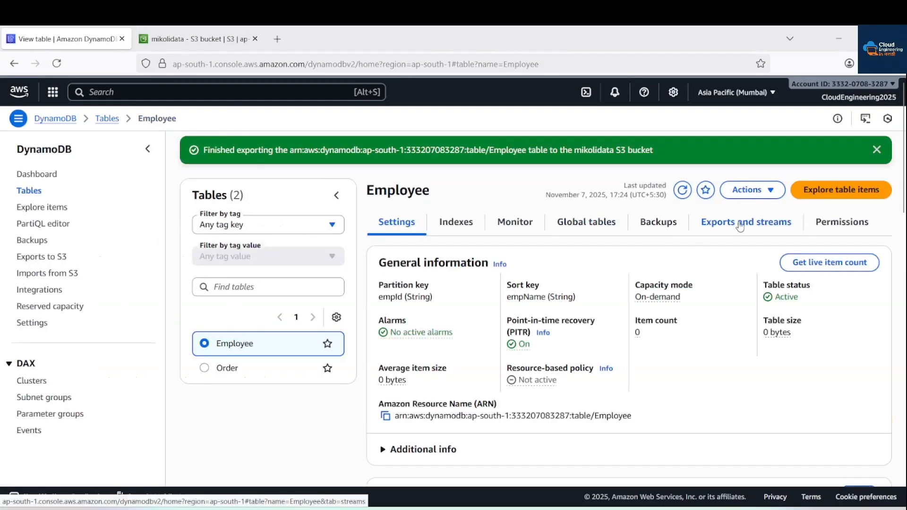
click(744, 221)
scroll(553, 407, down, 4)
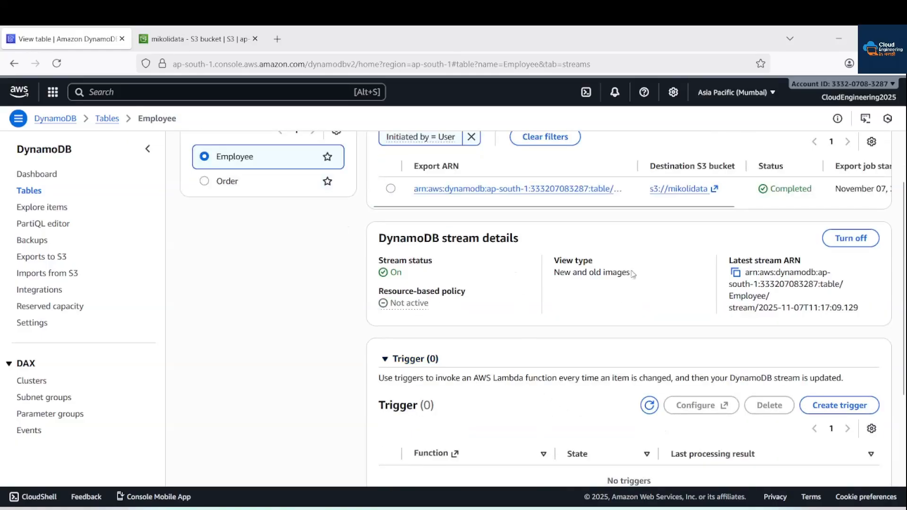